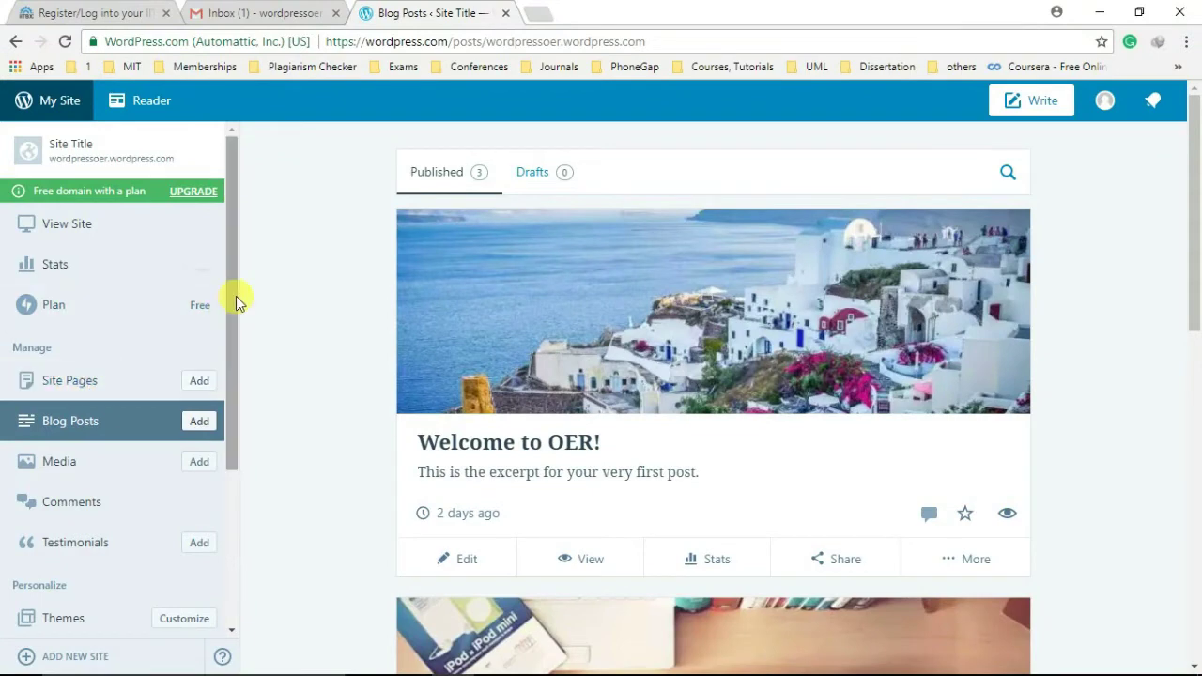
- Trash the placeholder page named 'Page' and start a new blank page
mouse_move(236, 297)
mouse_down()
mouse_move(232, 432)
mouse_move(262, 312)
mouse_up()
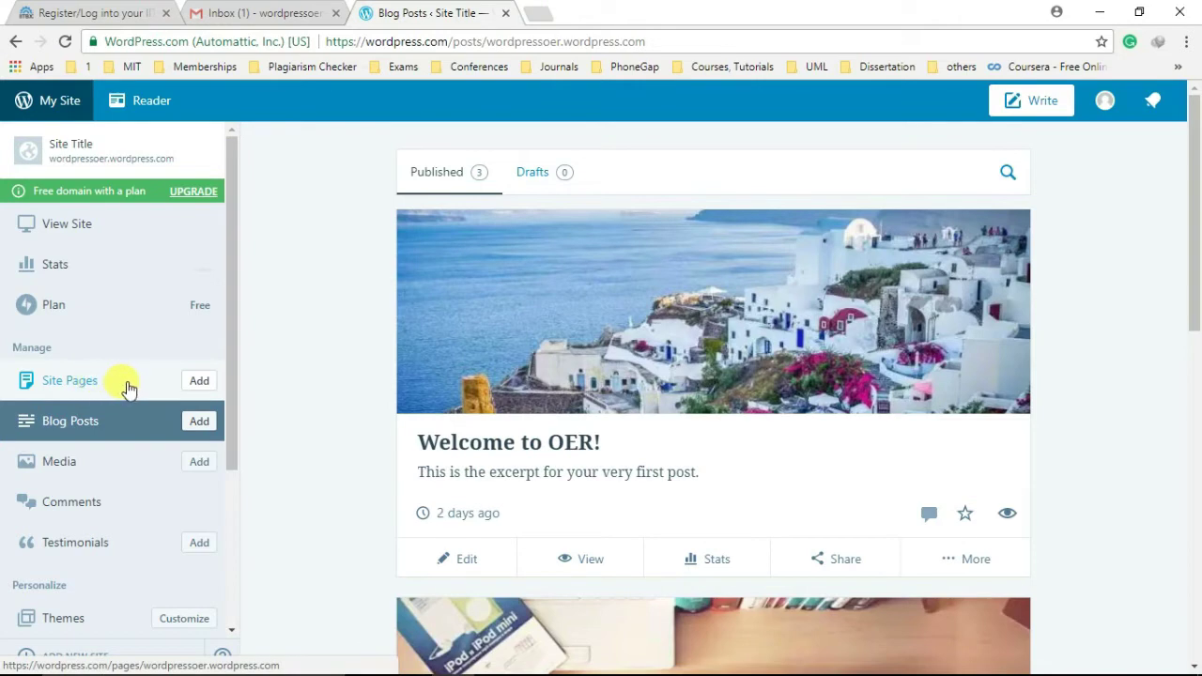
click(128, 389)
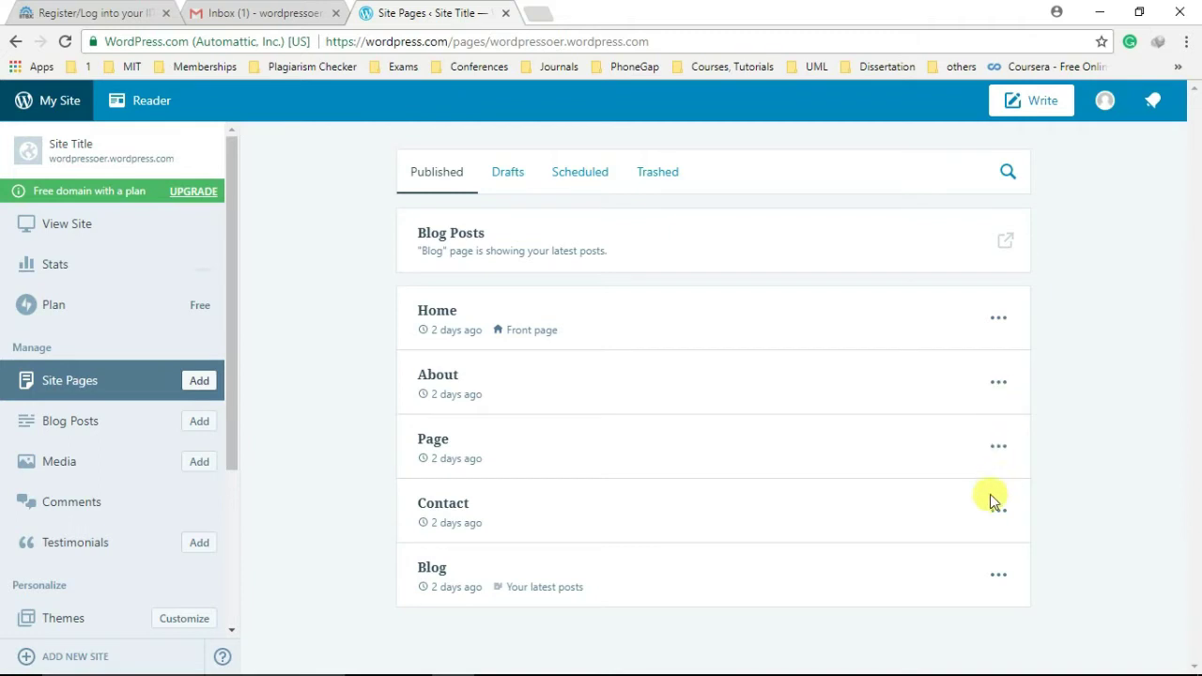
click(1001, 448)
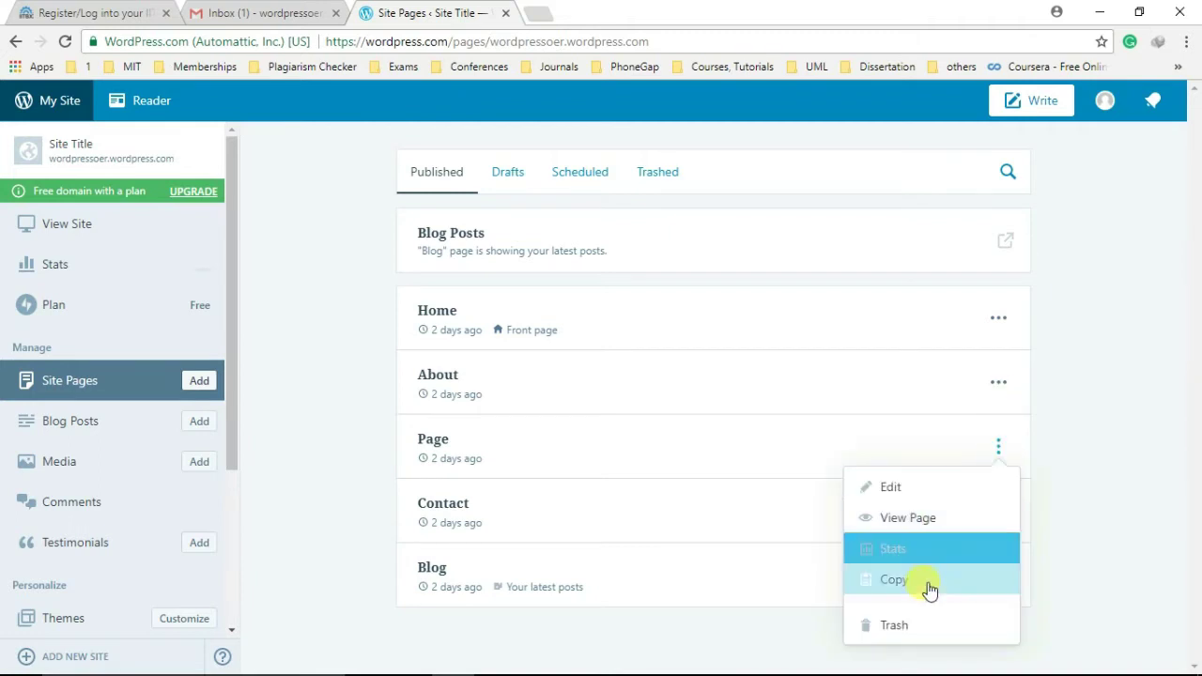
click(895, 626)
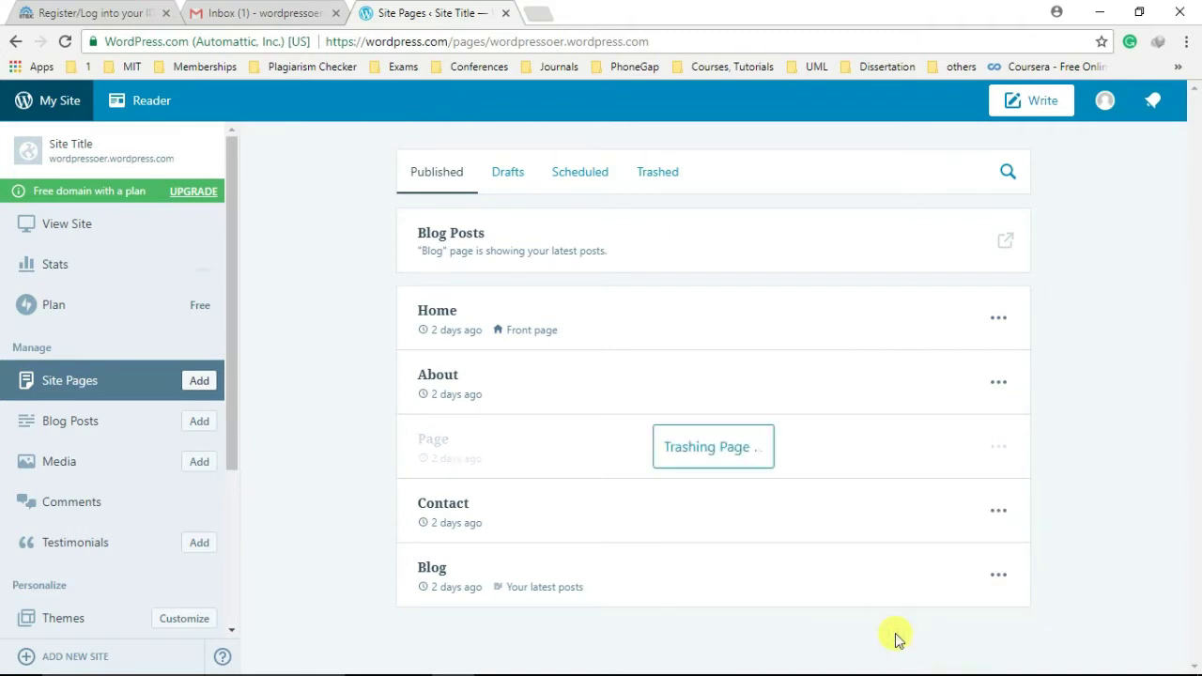
click(199, 383)
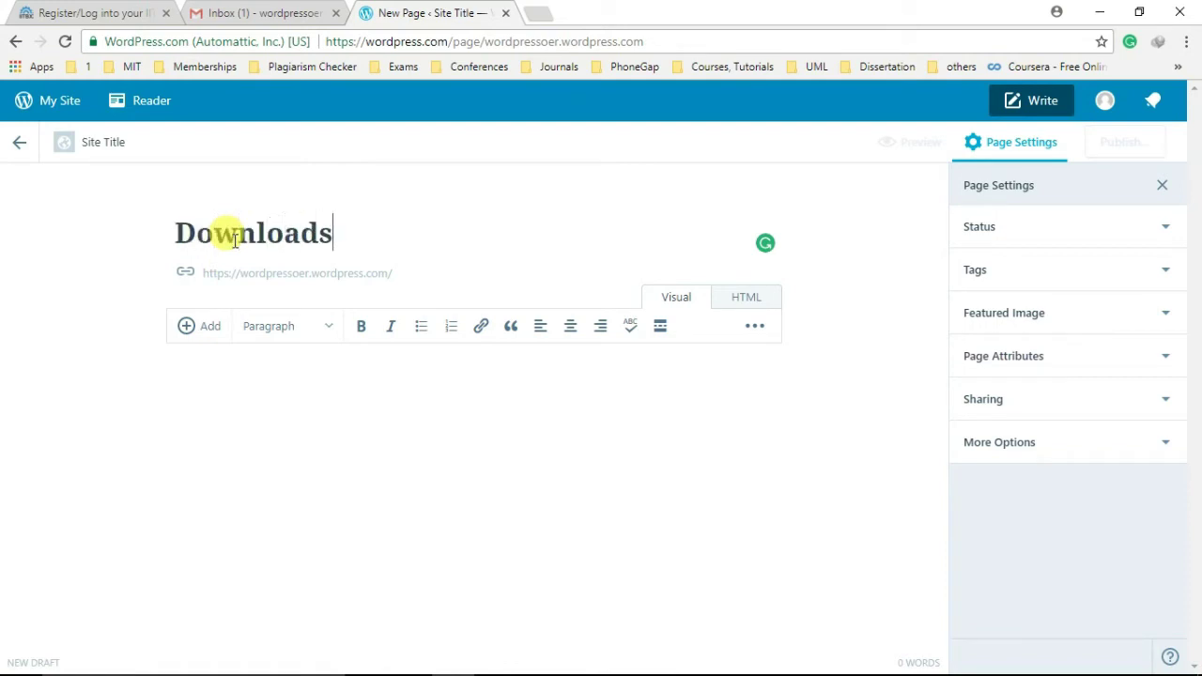
- Write the body 'Welcome to downloads section of this OER...' and review status, tag and featured-image settings
click(279, 373)
text(Welcome to downloads section of this OER...)
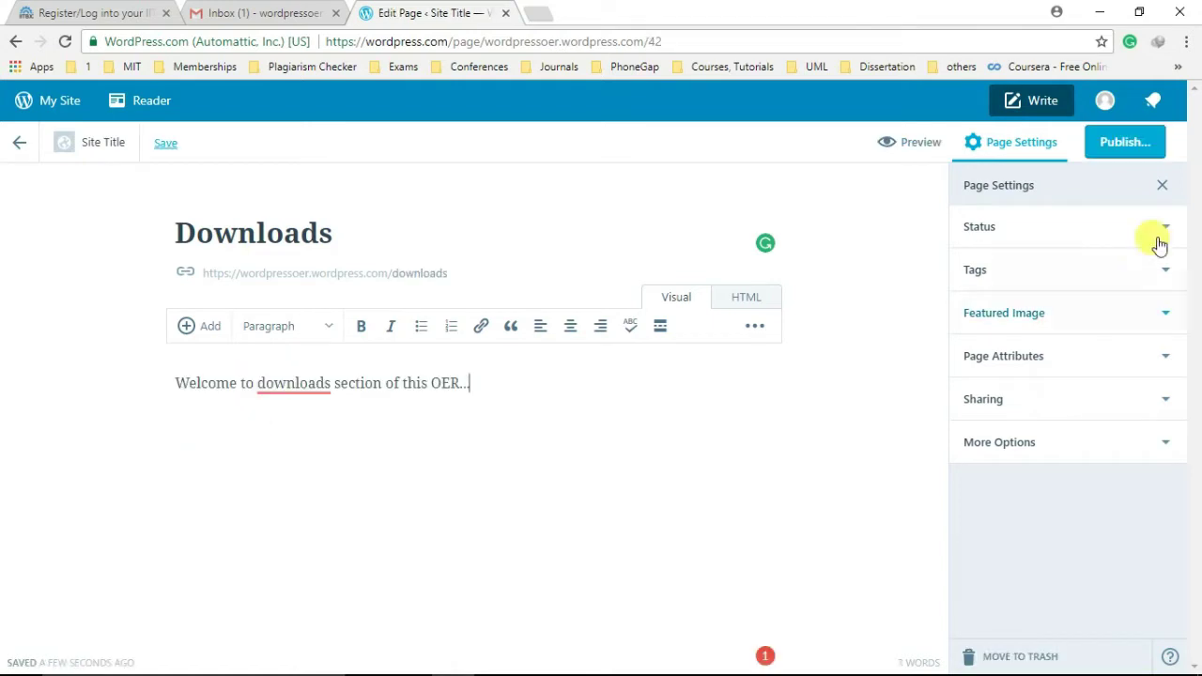
click(1101, 231)
click(1101, 231)
click(1123, 272)
click(1125, 273)
click(1111, 311)
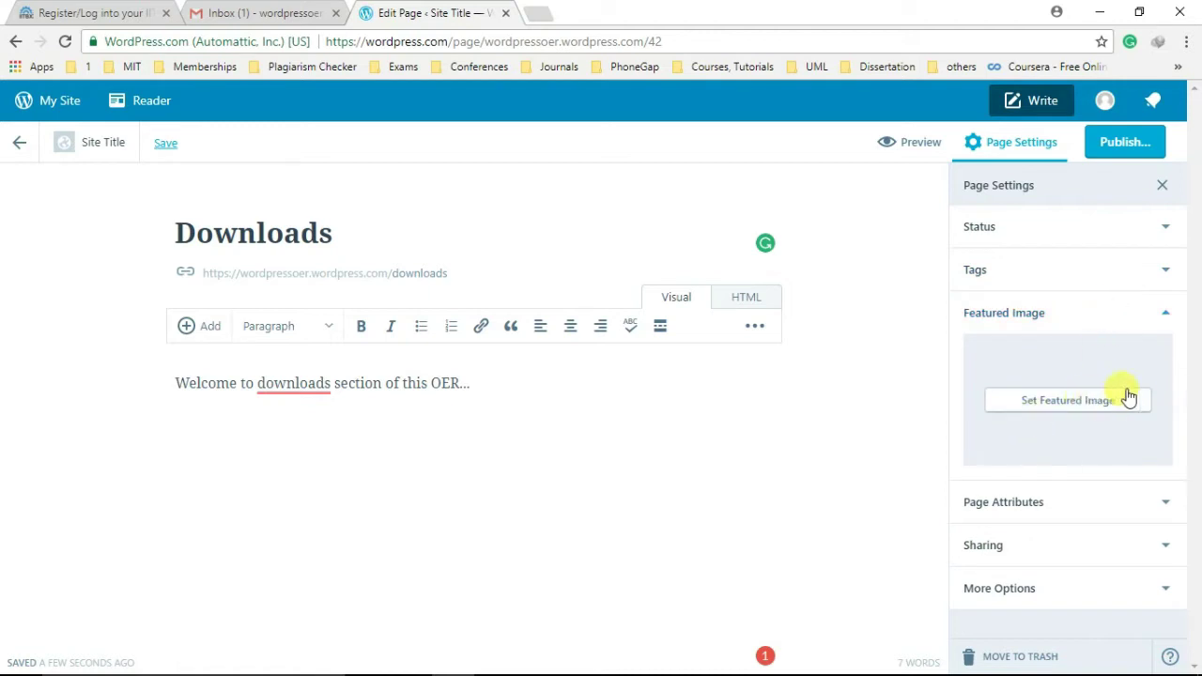
click(1063, 314)
- Review page attributes, keeping the default template, and the slug and excerpt options
click(1064, 358)
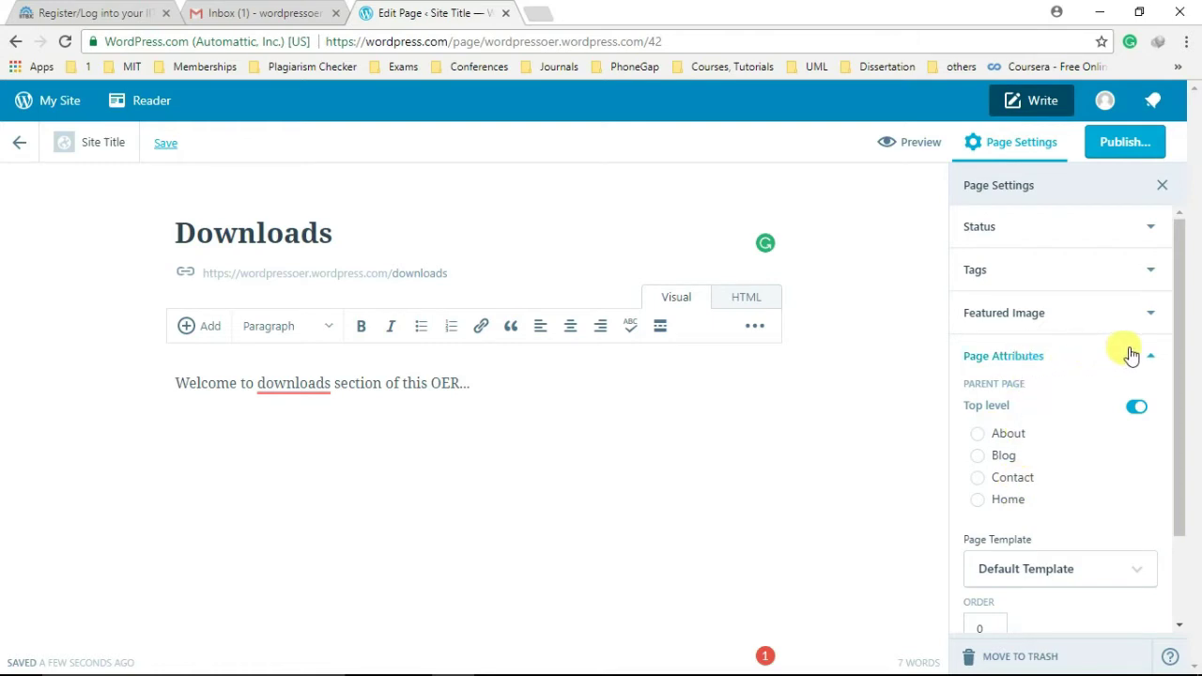
drag(1179, 349, 1182, 438)
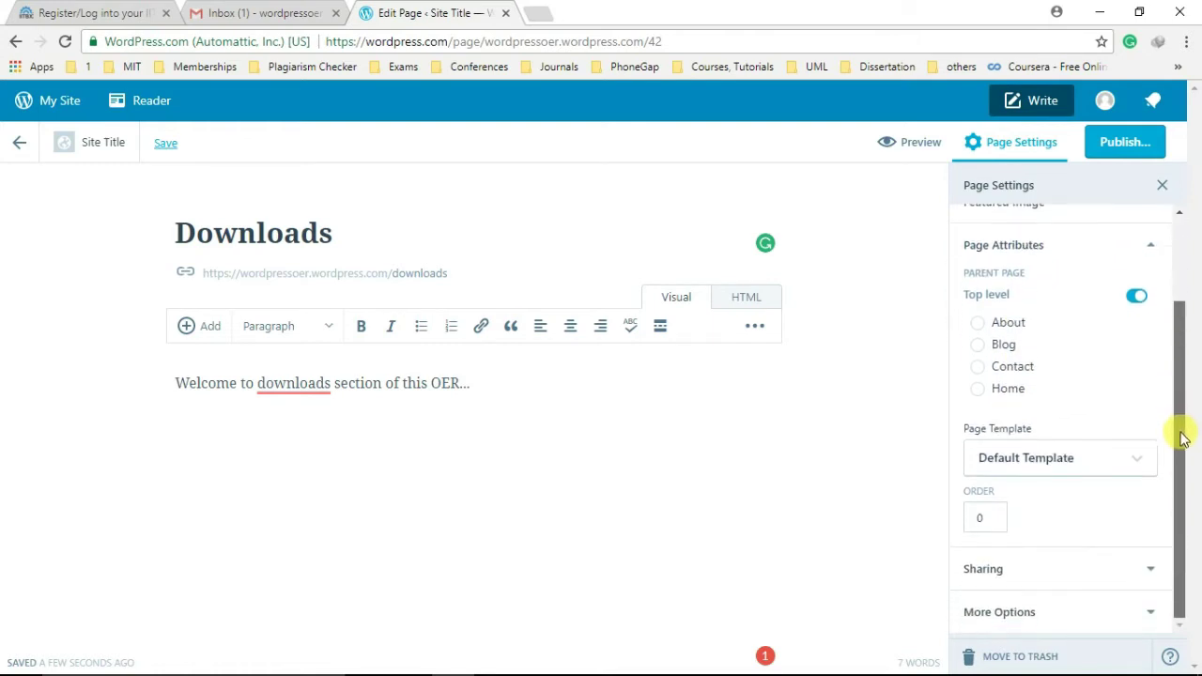
click(1130, 466)
click(1131, 467)
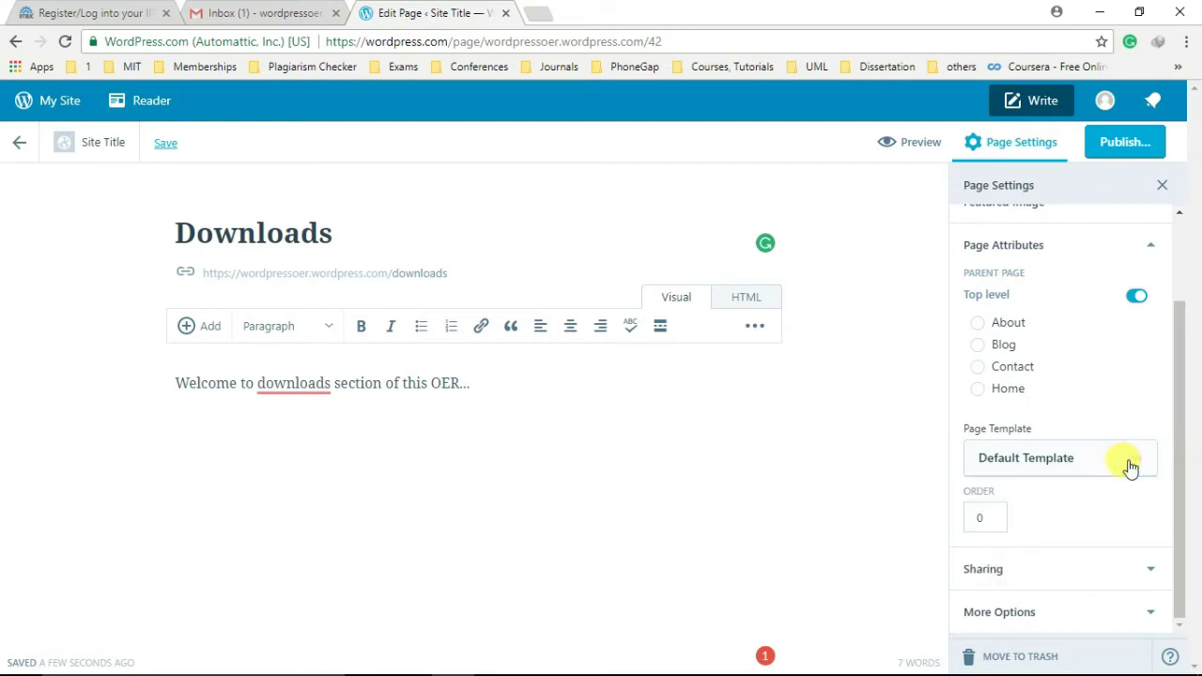
click(1049, 248)
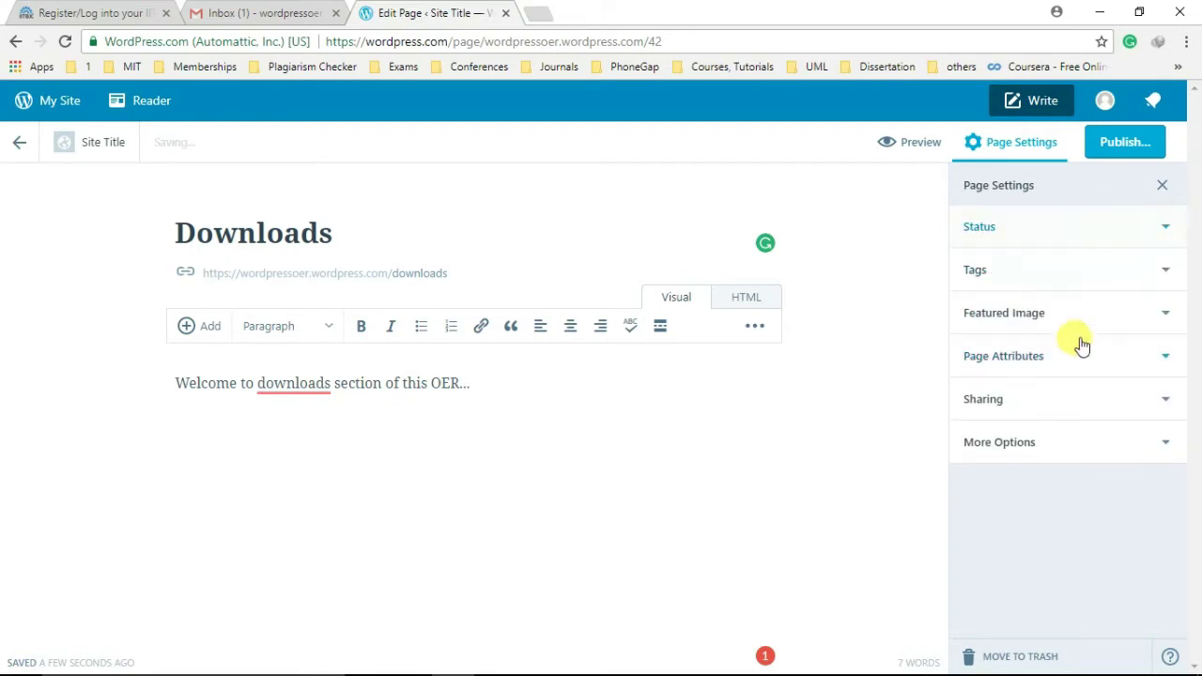
click(1071, 442)
drag(1178, 362, 1174, 451)
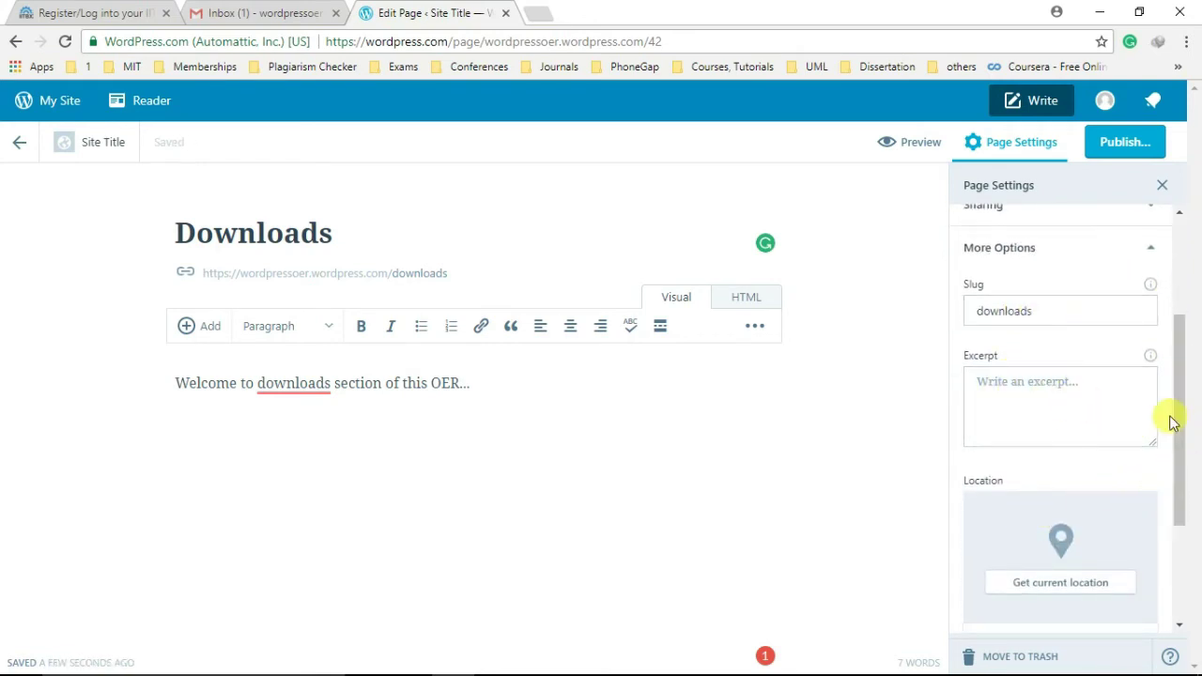
click(1150, 248)
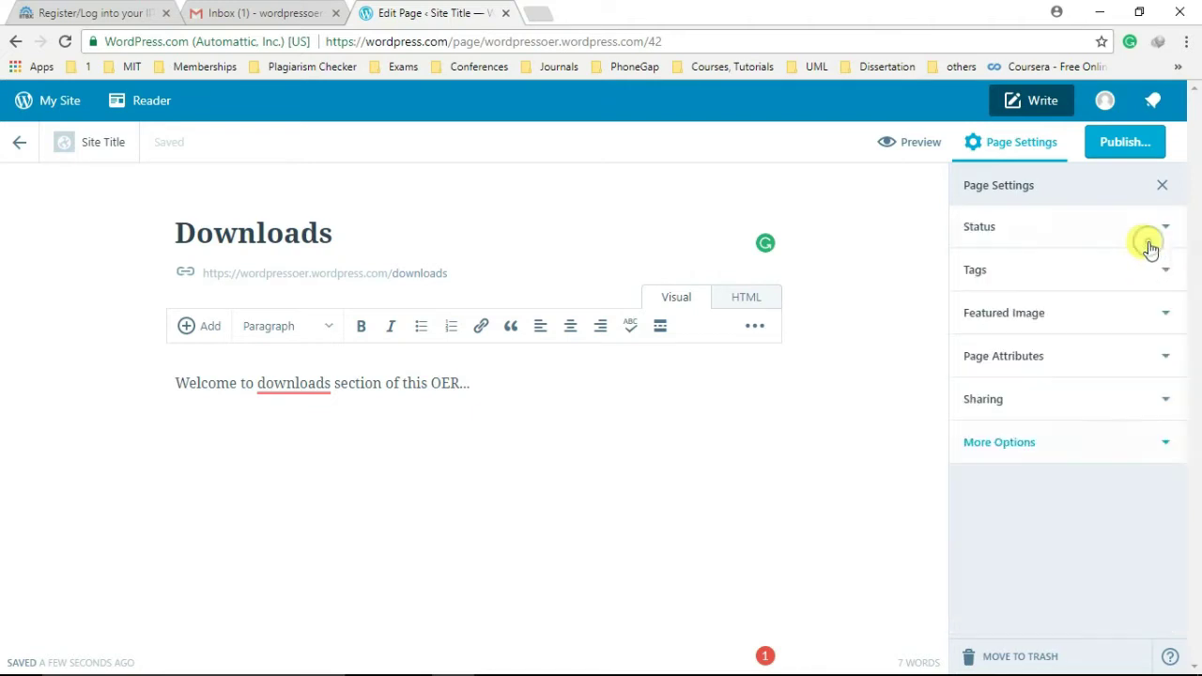
- Publish the Downloads page, review it, and return to the pages list
click(1119, 145)
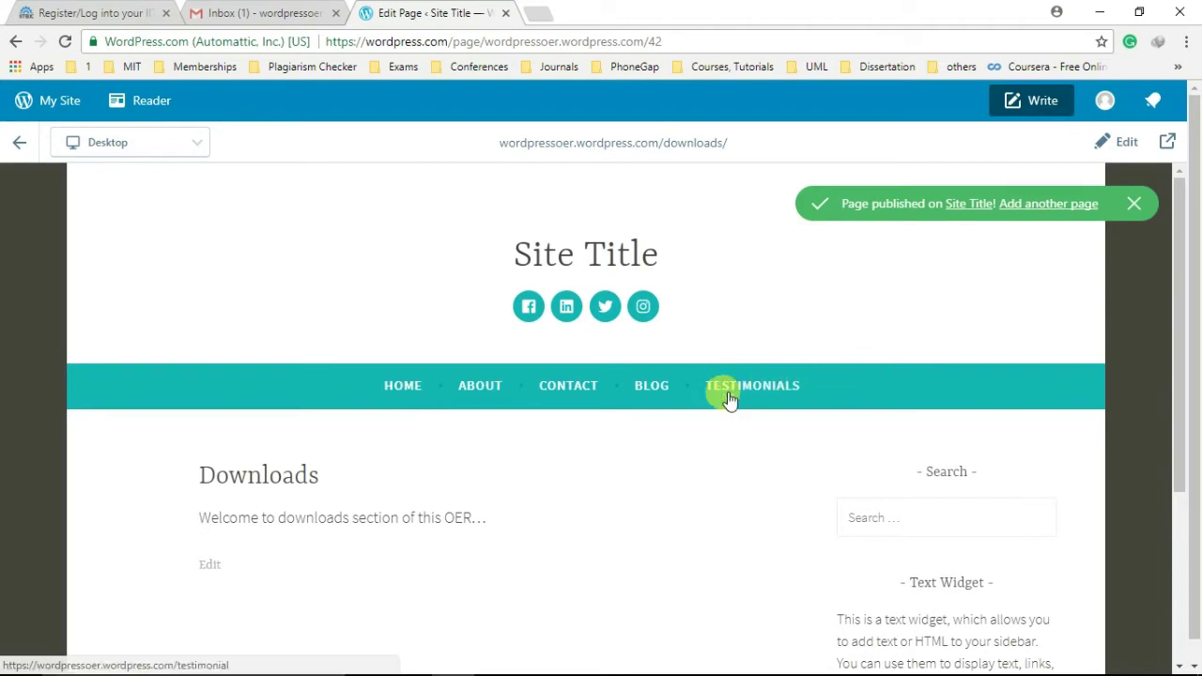
drag(1173, 313, 1183, 498)
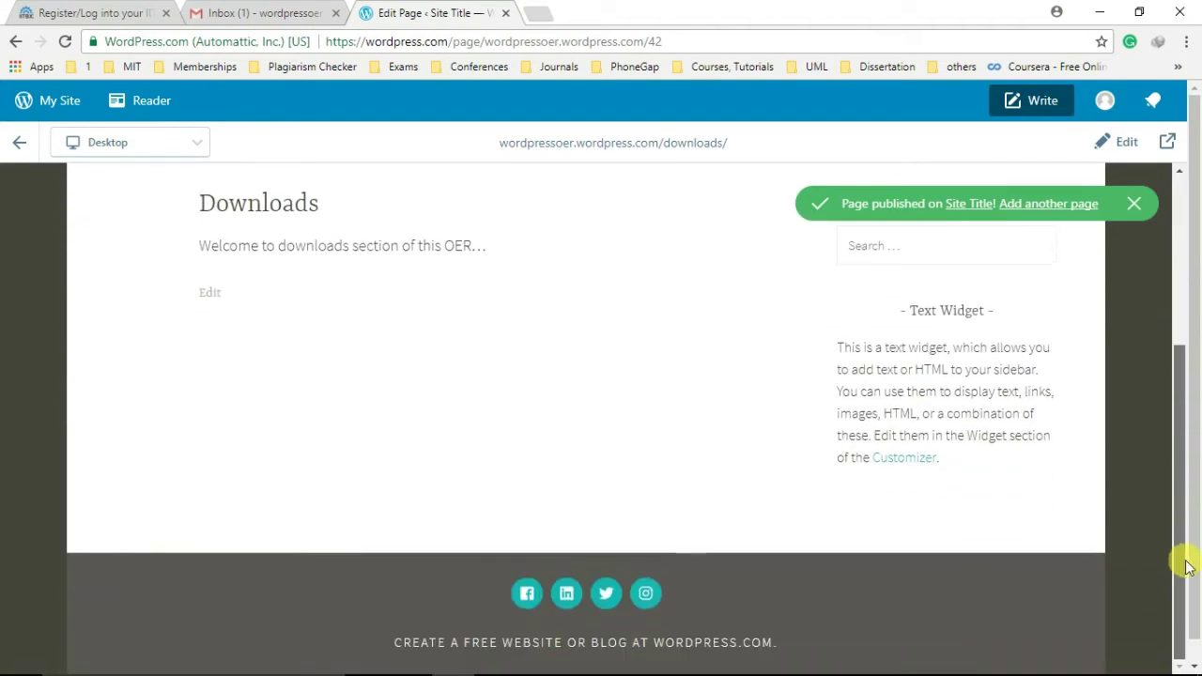
drag(1188, 606, 1195, 298)
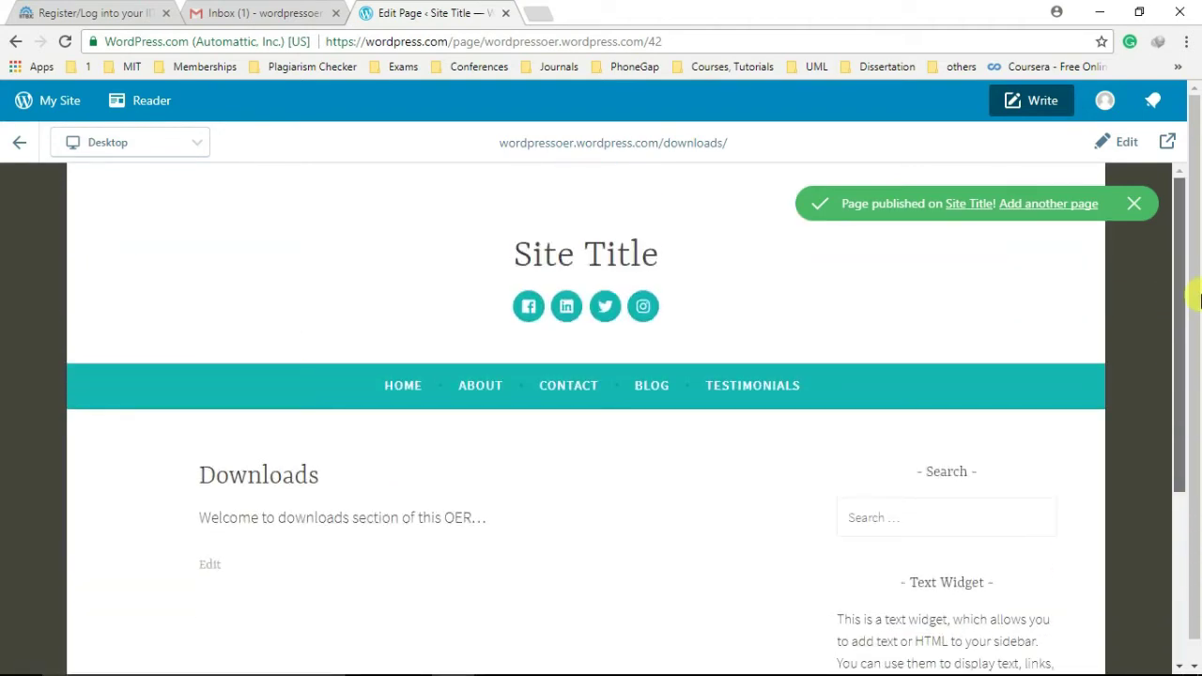
click(18, 145)
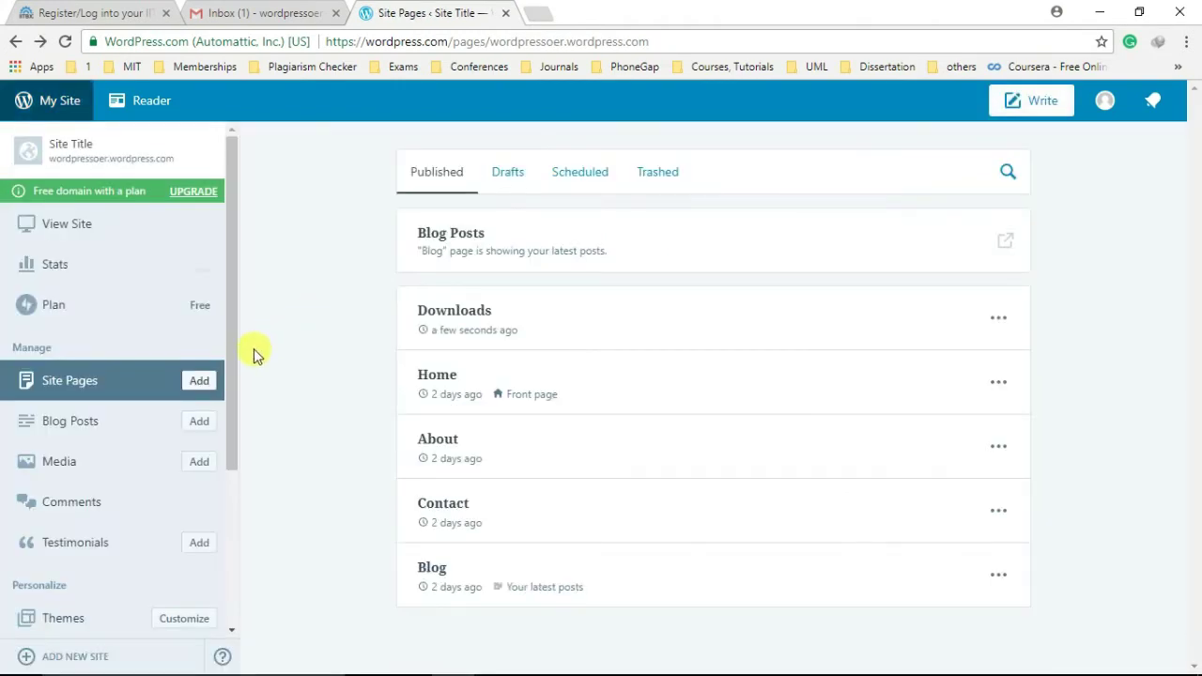
- Open the site Customizer on its Menus section
drag(232, 340, 229, 467)
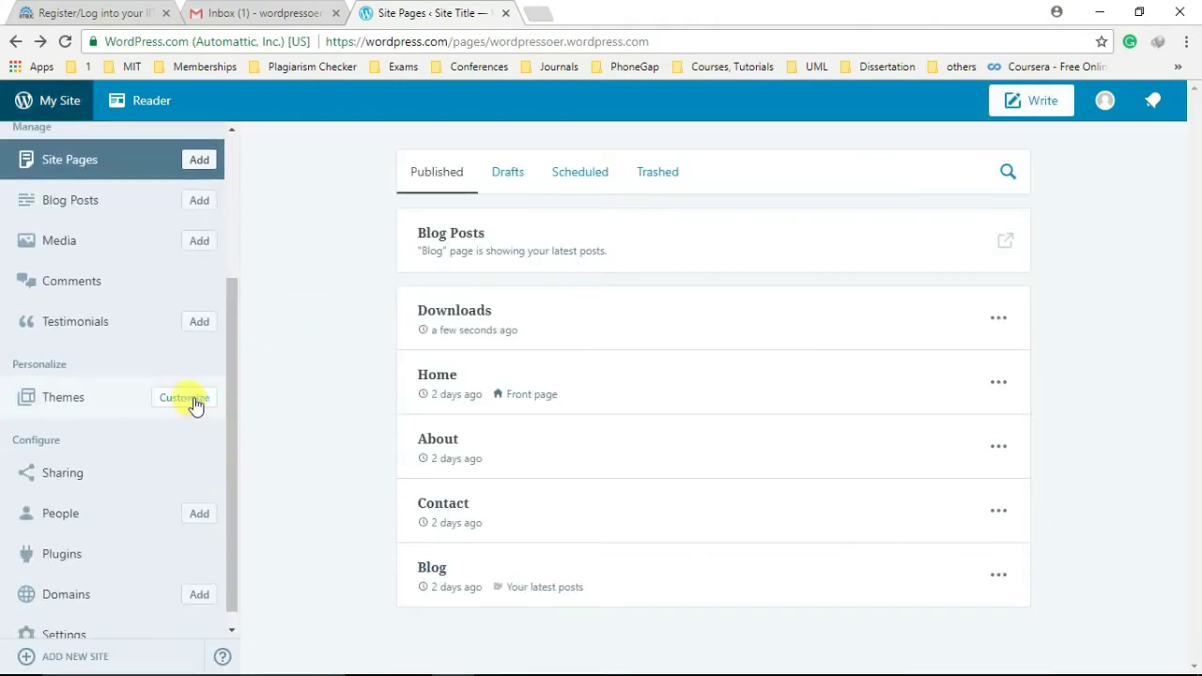
scroll(202, 390, down, 1)
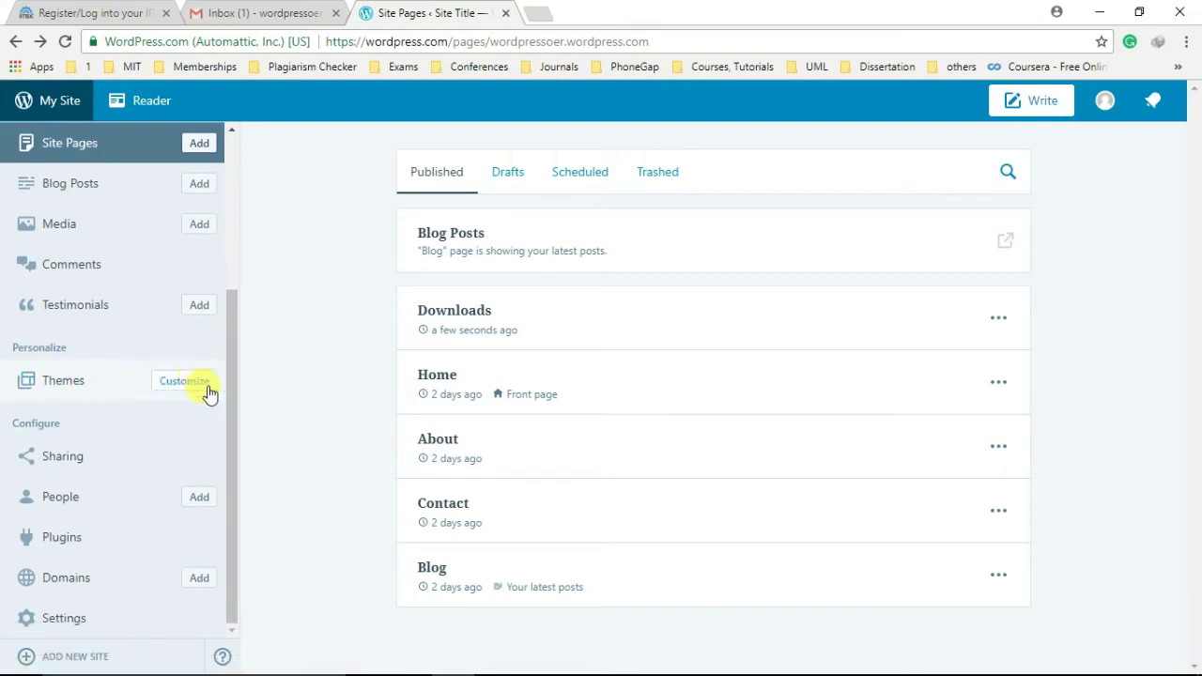
click(187, 383)
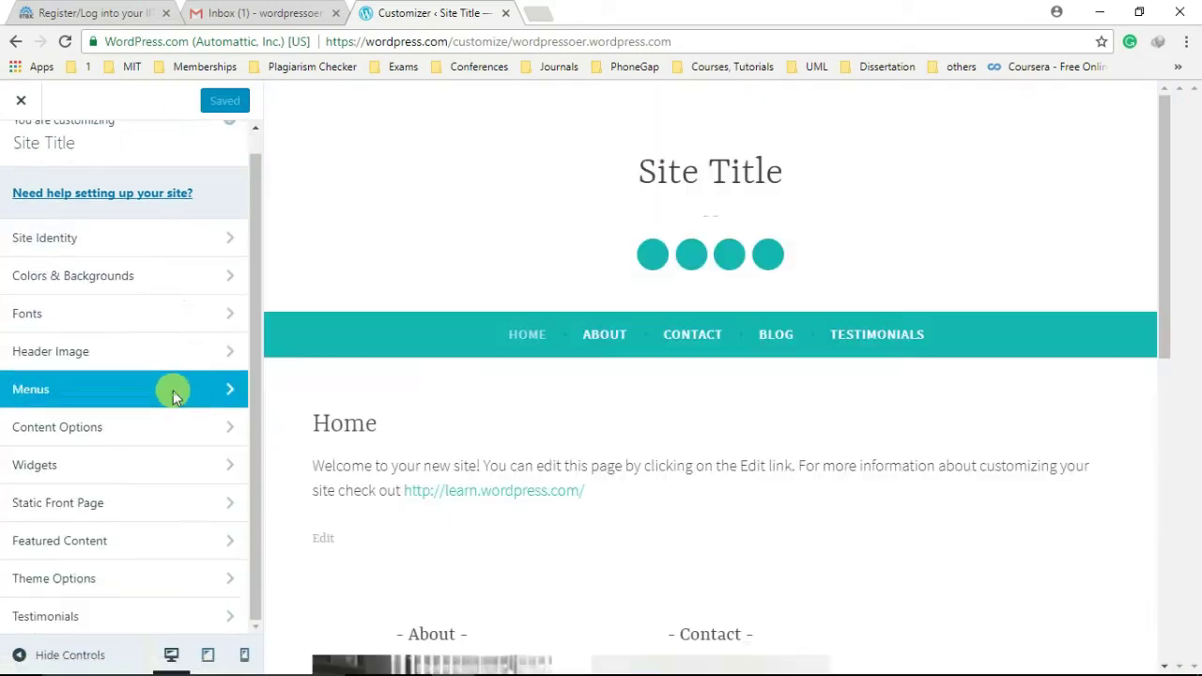
click(173, 391)
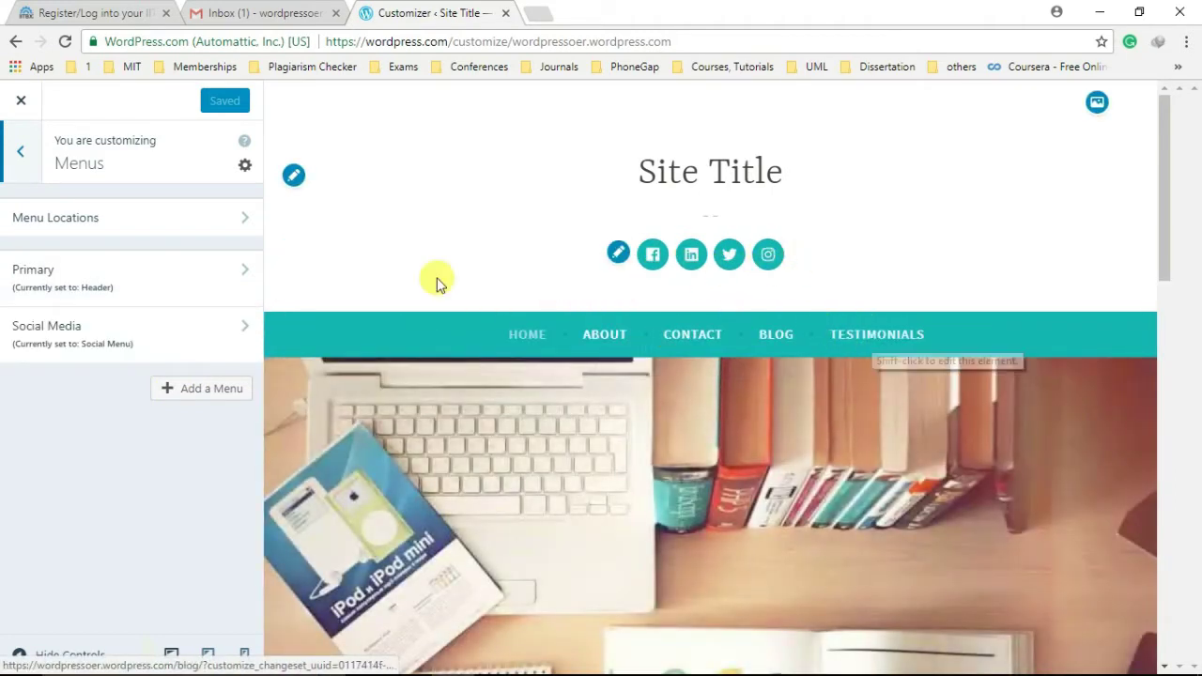
- Remove the invalid entry from the Primary menu
click(206, 272)
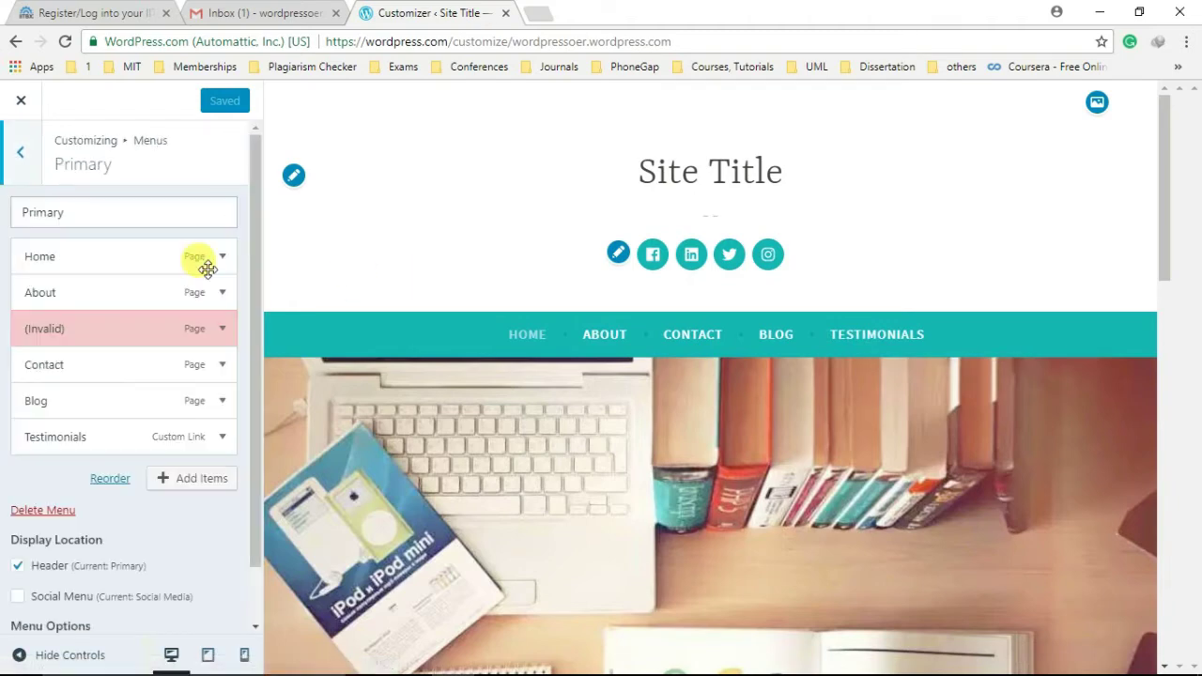
drag(253, 279, 255, 319)
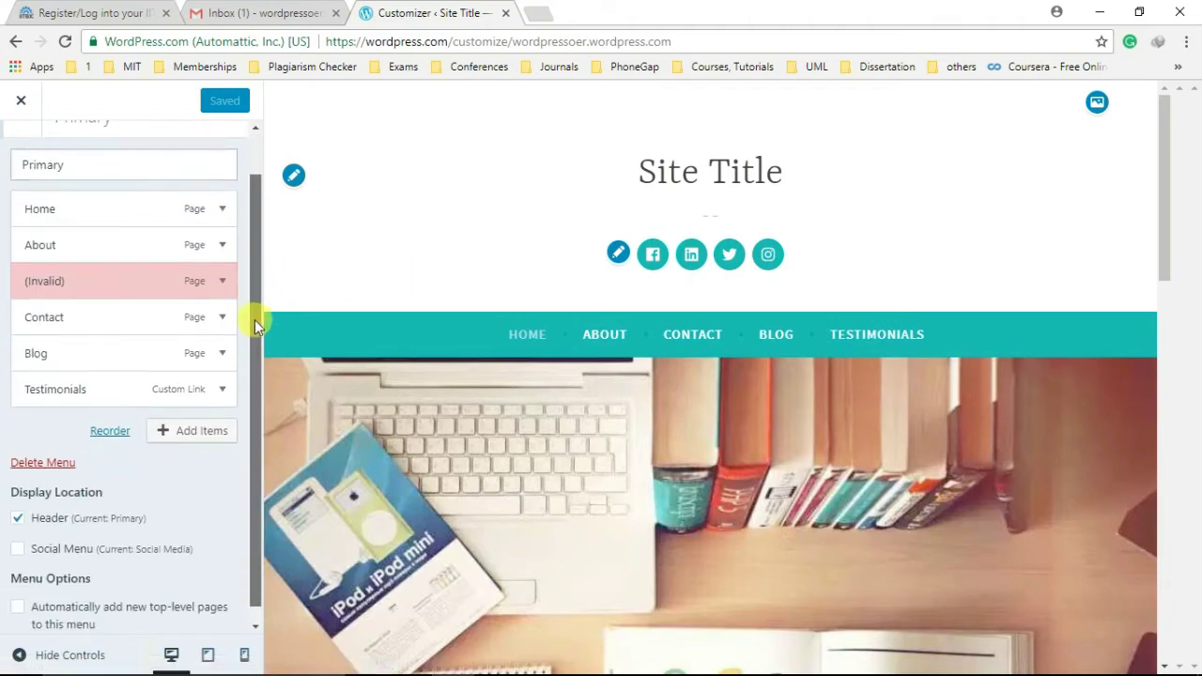
click(225, 281)
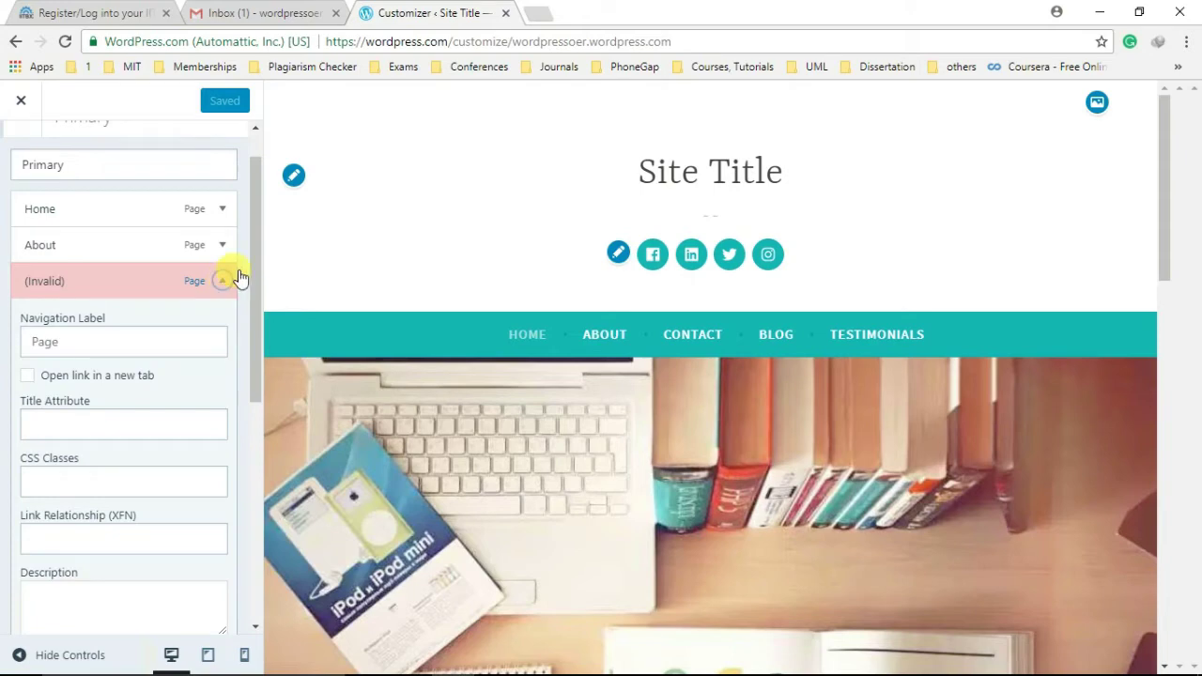
drag(260, 219, 260, 380)
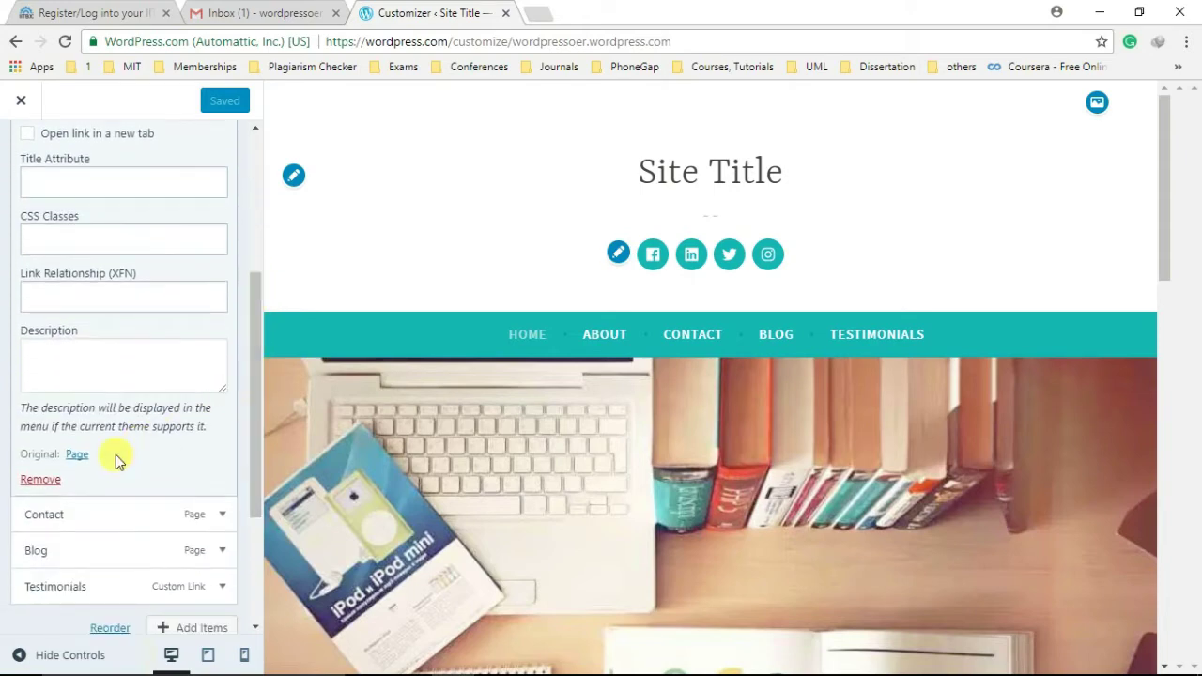
click(40, 481)
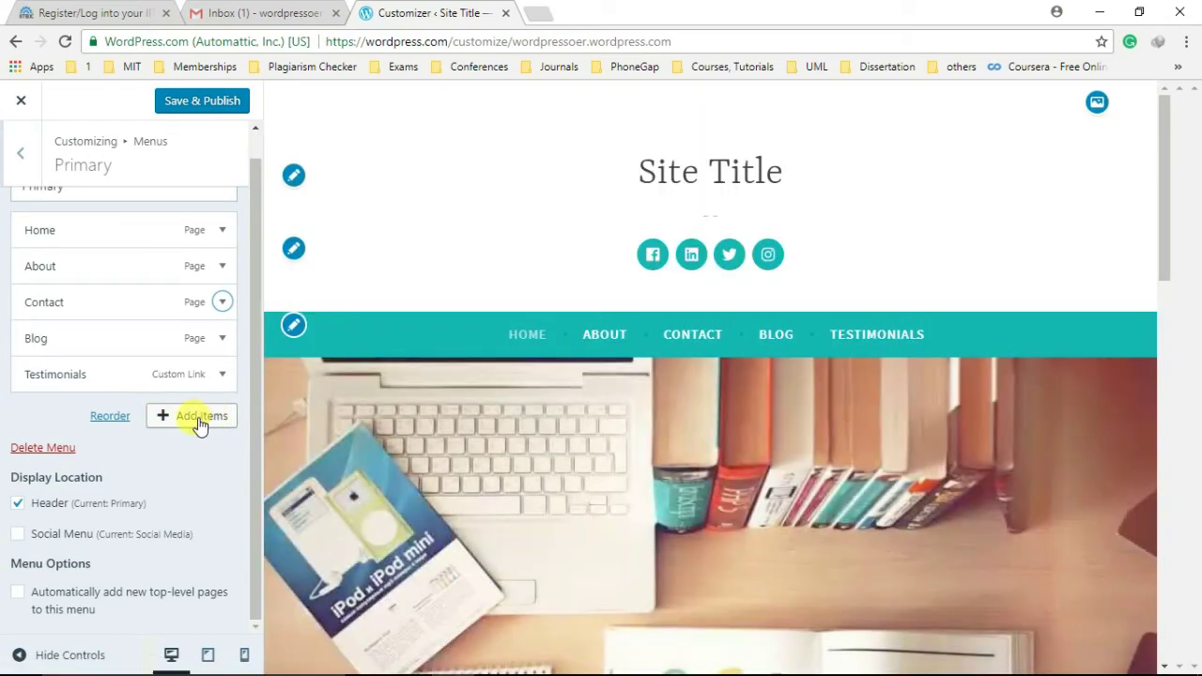
- Add the Downloads page to the Primary menu after About and publish the menu
click(197, 416)
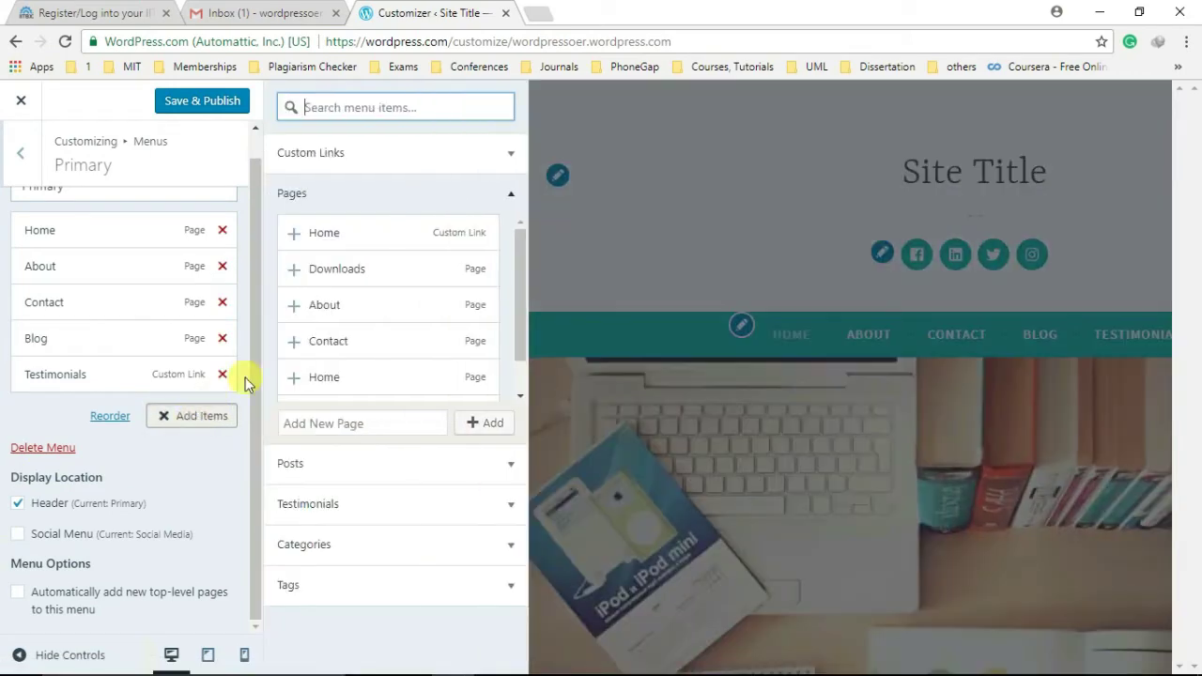
click(383, 270)
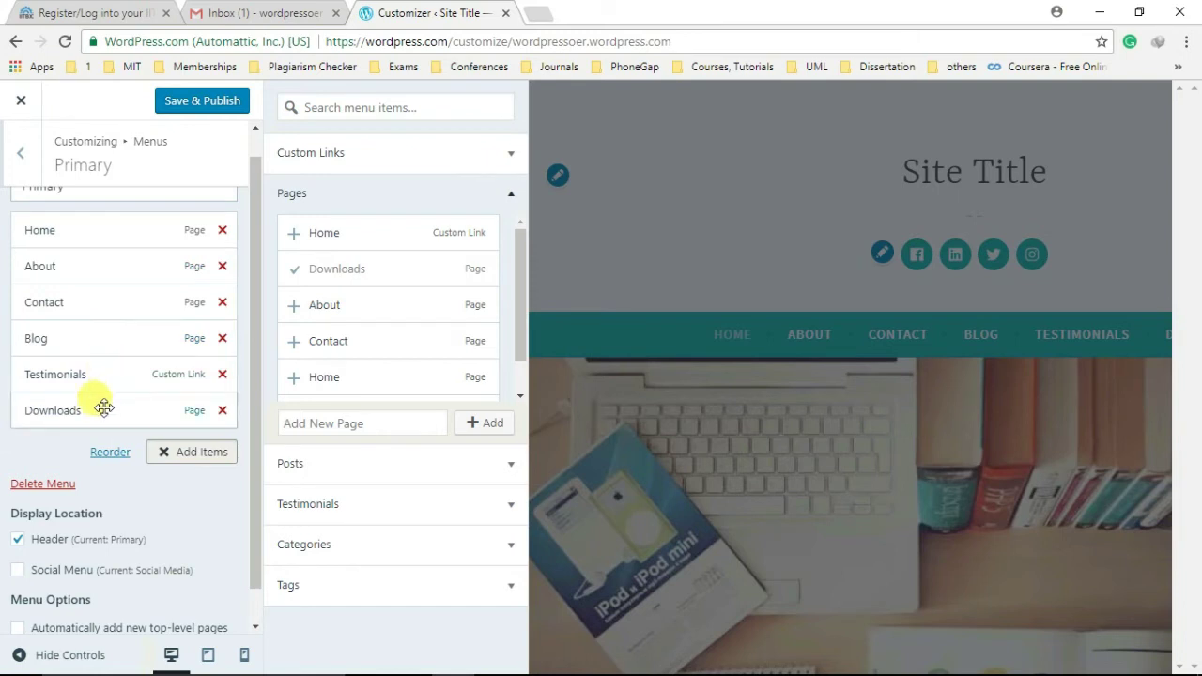
drag(94, 410, 99, 312)
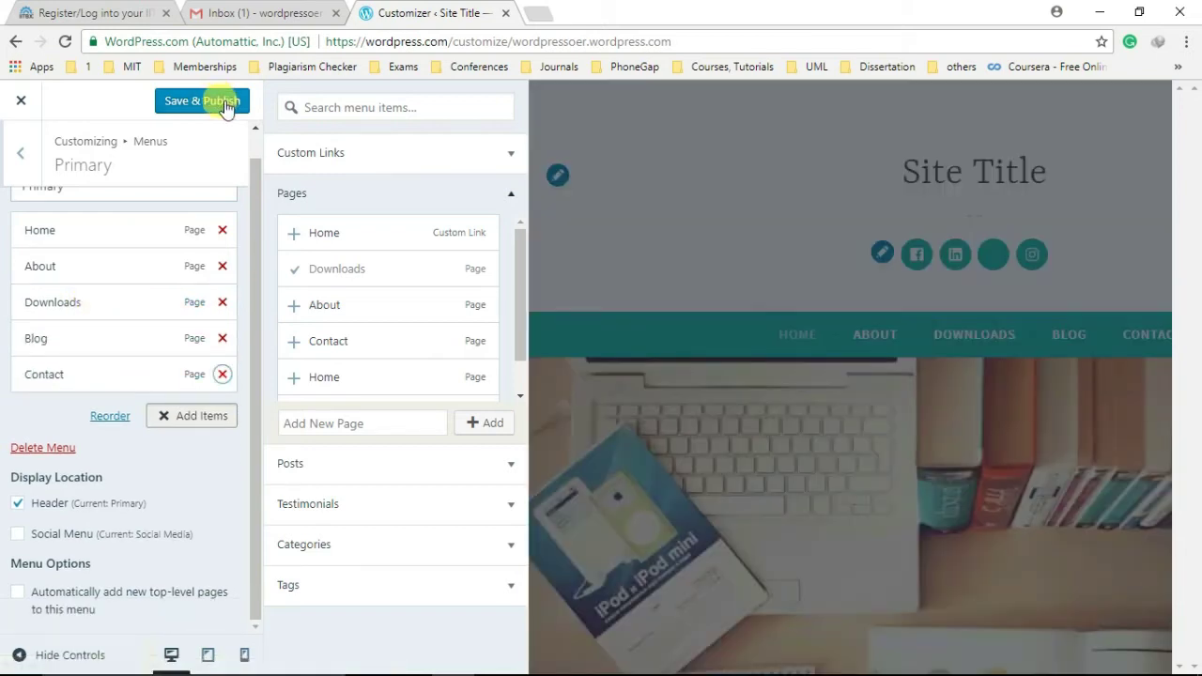
click(225, 101)
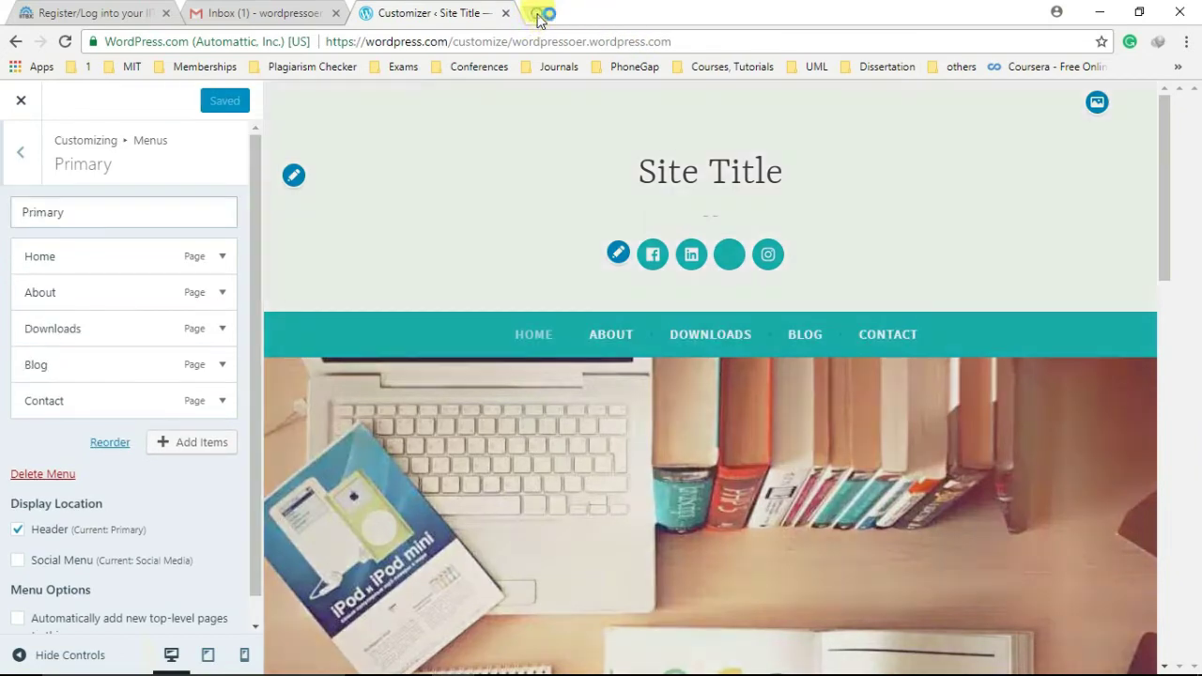
- In a new browser tab, enter the site address starting with 'wordpressoer.wordpress.com/downloads/'
click(539, 13)
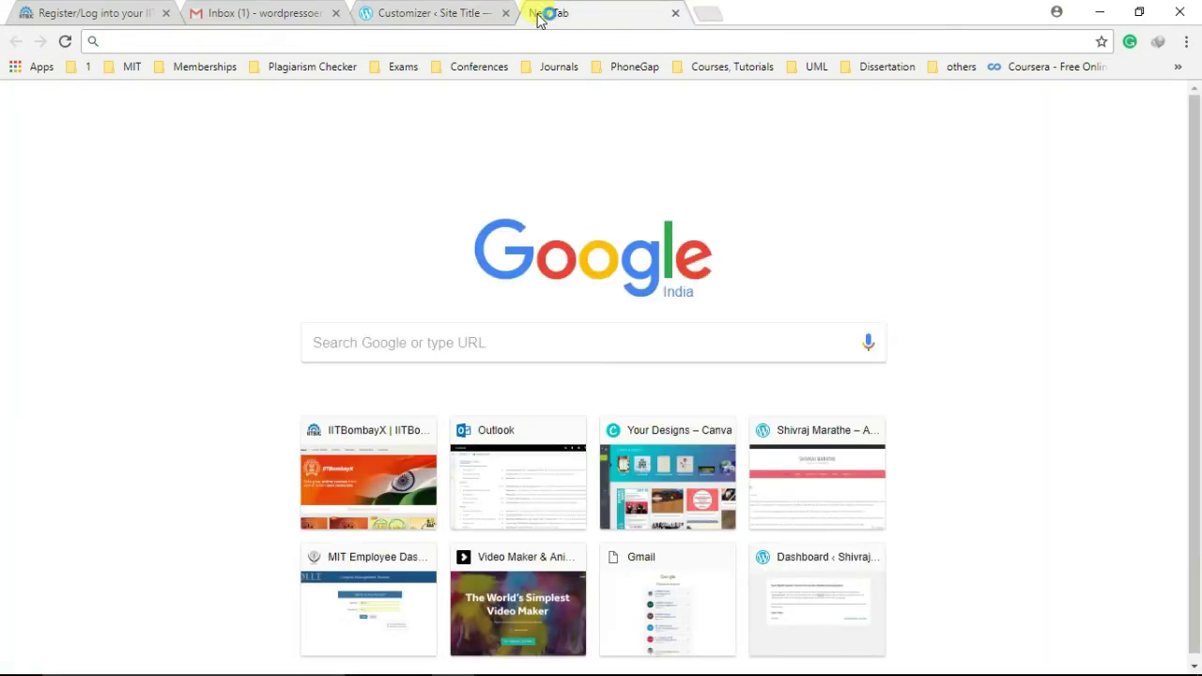
text(wordpressoer.wordpress.com/downloads/)
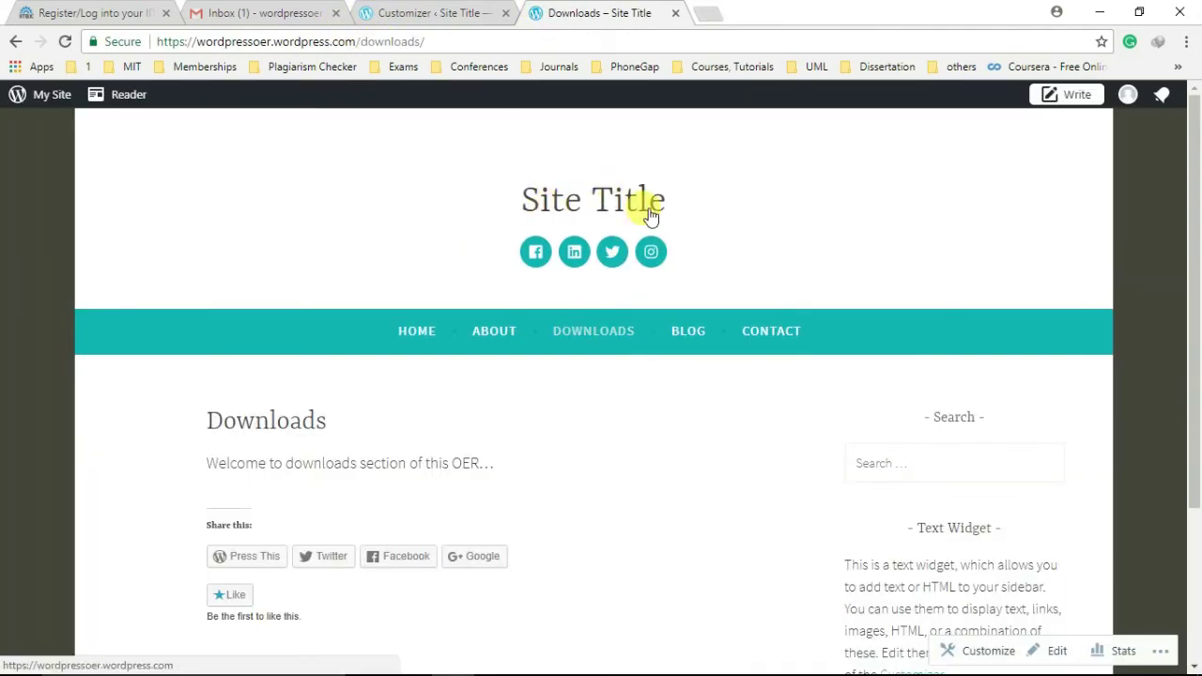
- Replace the site title with 'WordPress for Beginners: Learn WordPress Step by Step'
click(430, 13)
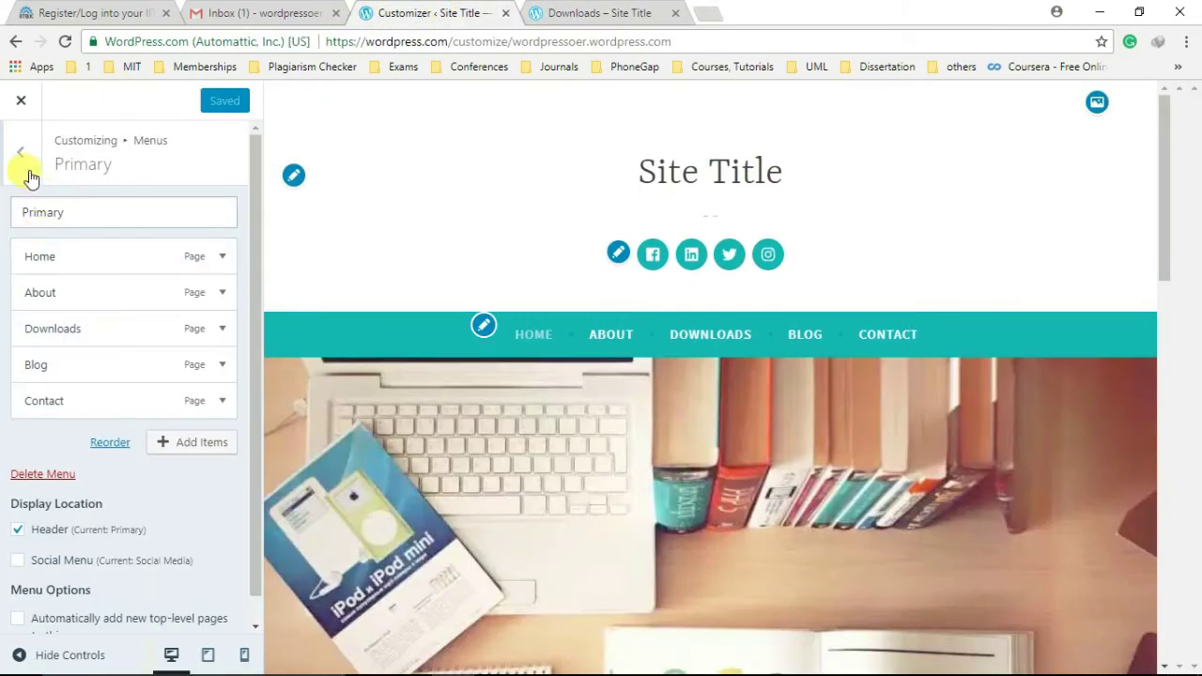
click(28, 165)
click(185, 267)
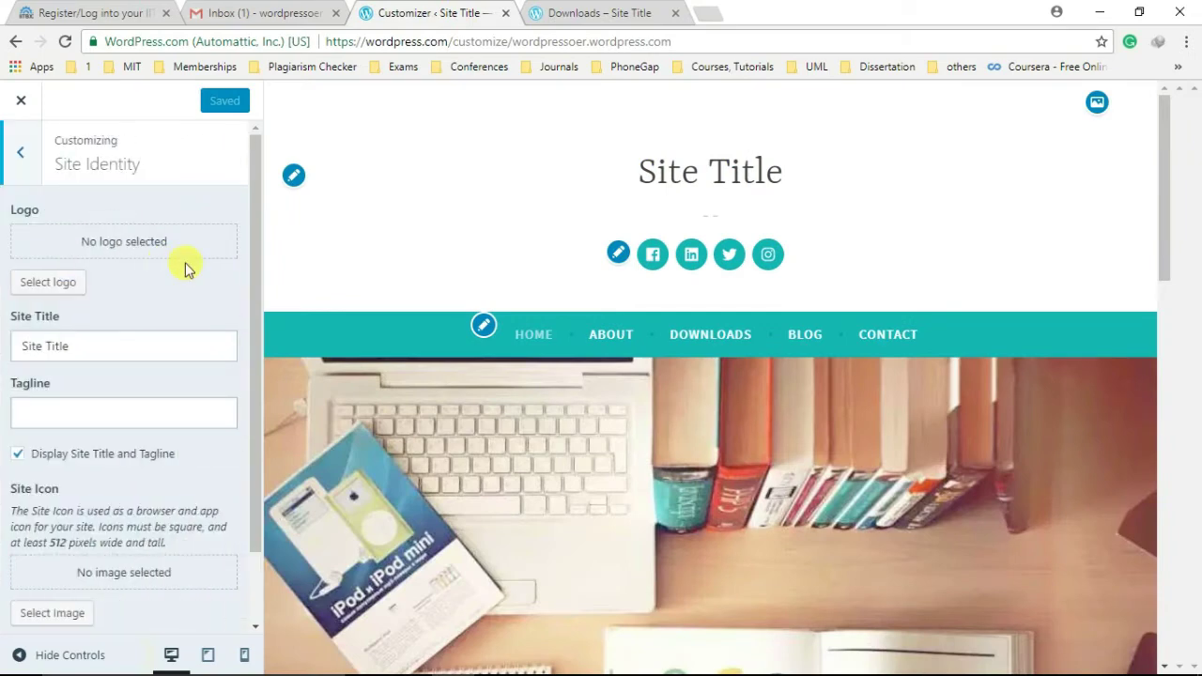
click(56, 345)
drag(82, 345, 31, 345)
text(WordPress for Beginners: Learn WordPress Step by Step)
drag(257, 274, 255, 374)
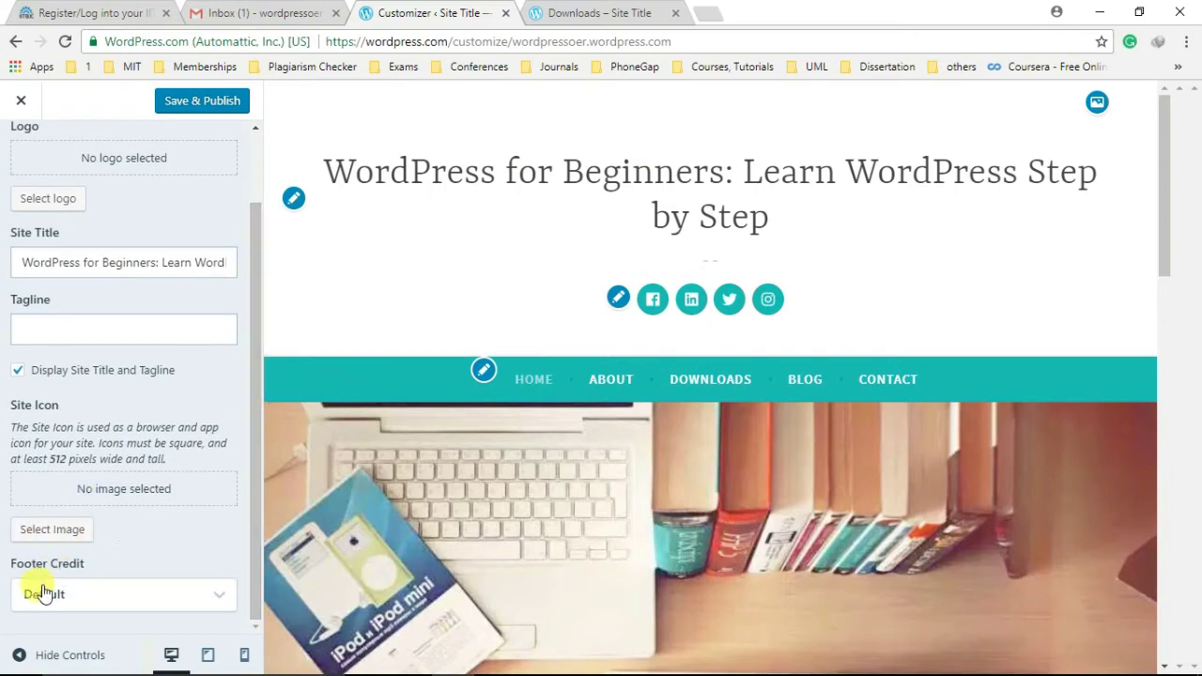
- Set the footer credit to 'Powered by WordPress.com' and save & publish
click(214, 596)
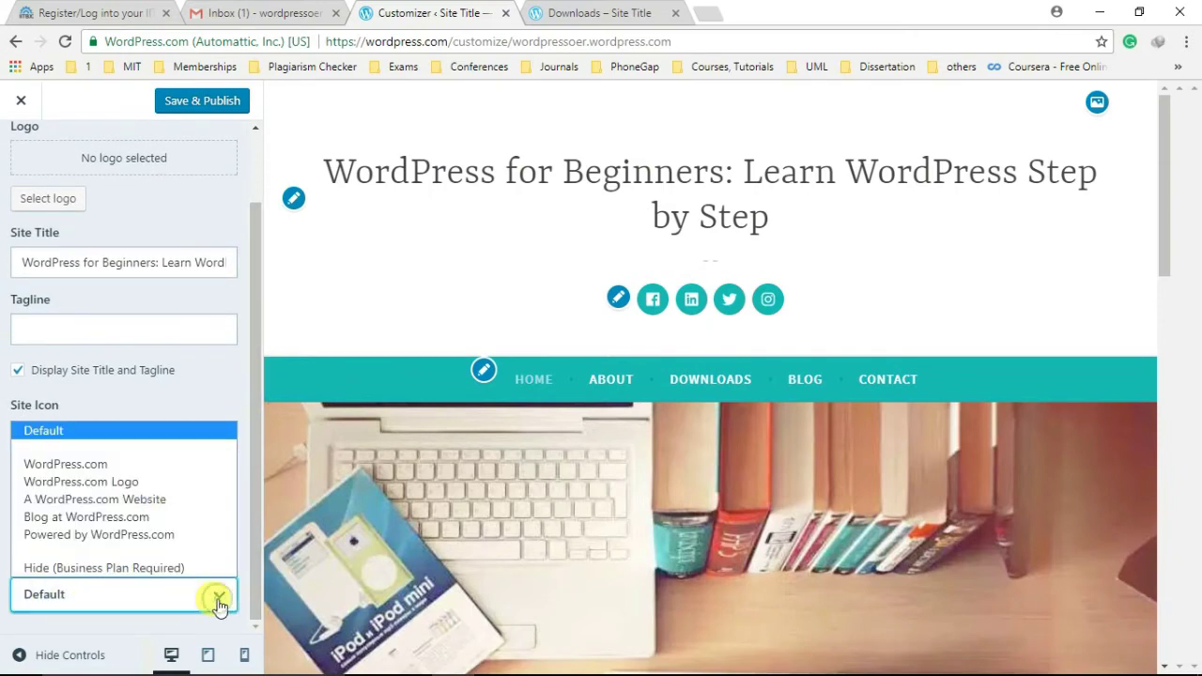
click(178, 535)
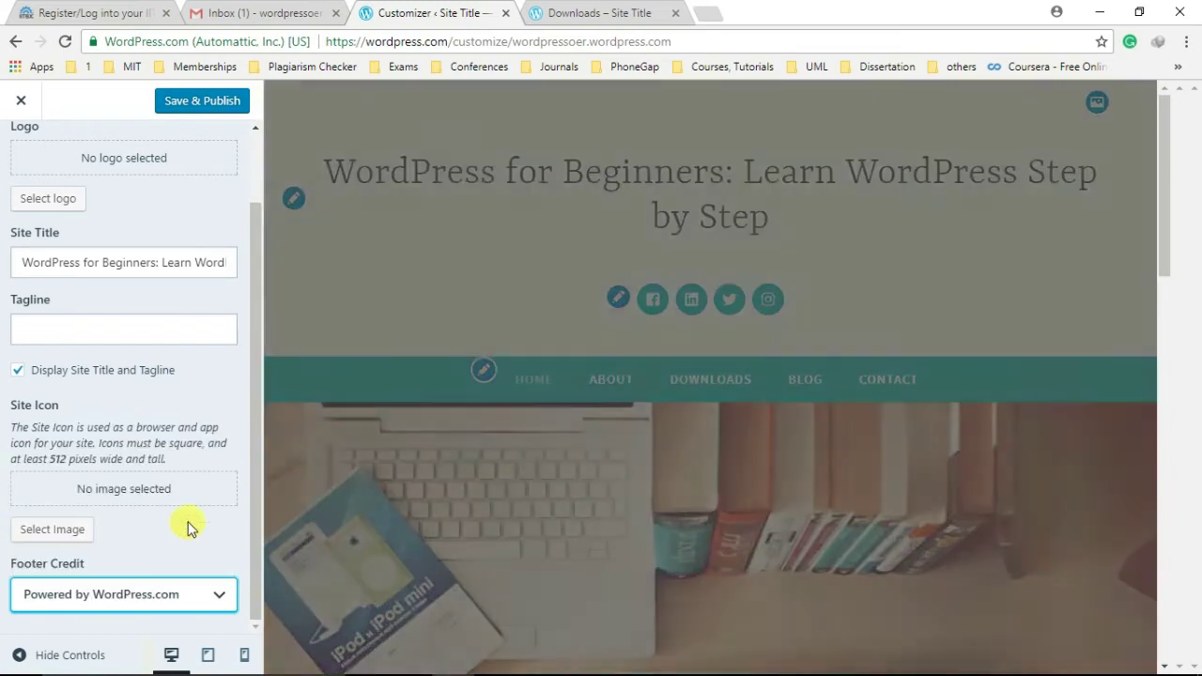
drag(258, 487, 267, 314)
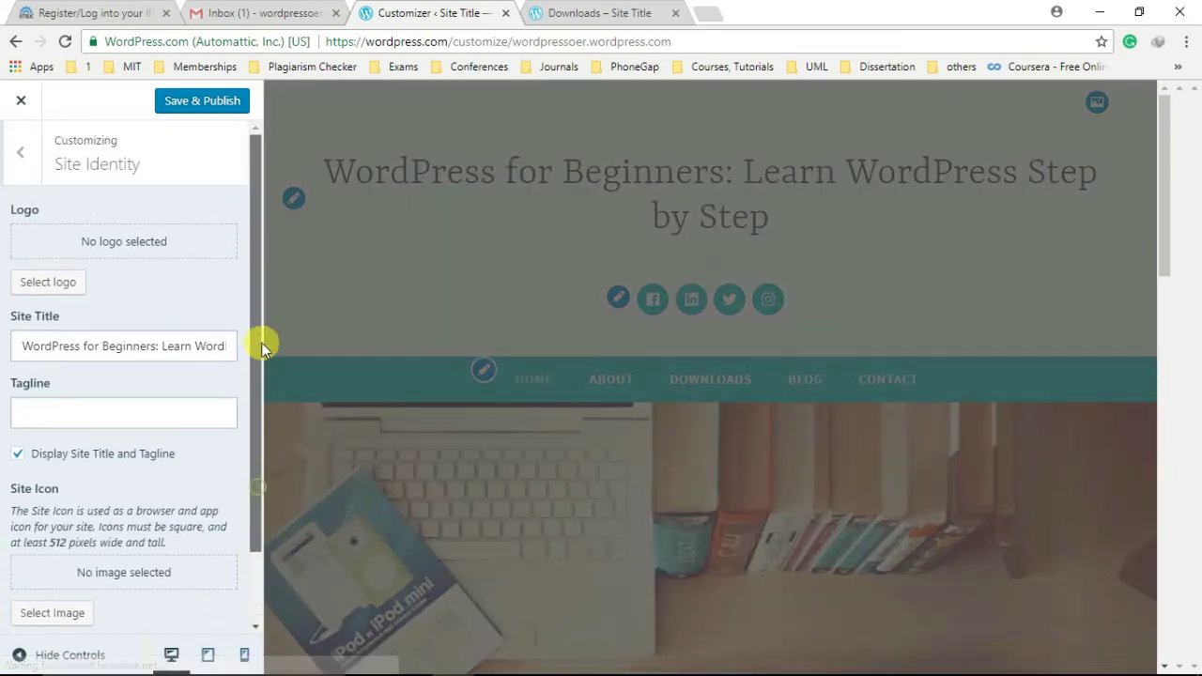
click(202, 100)
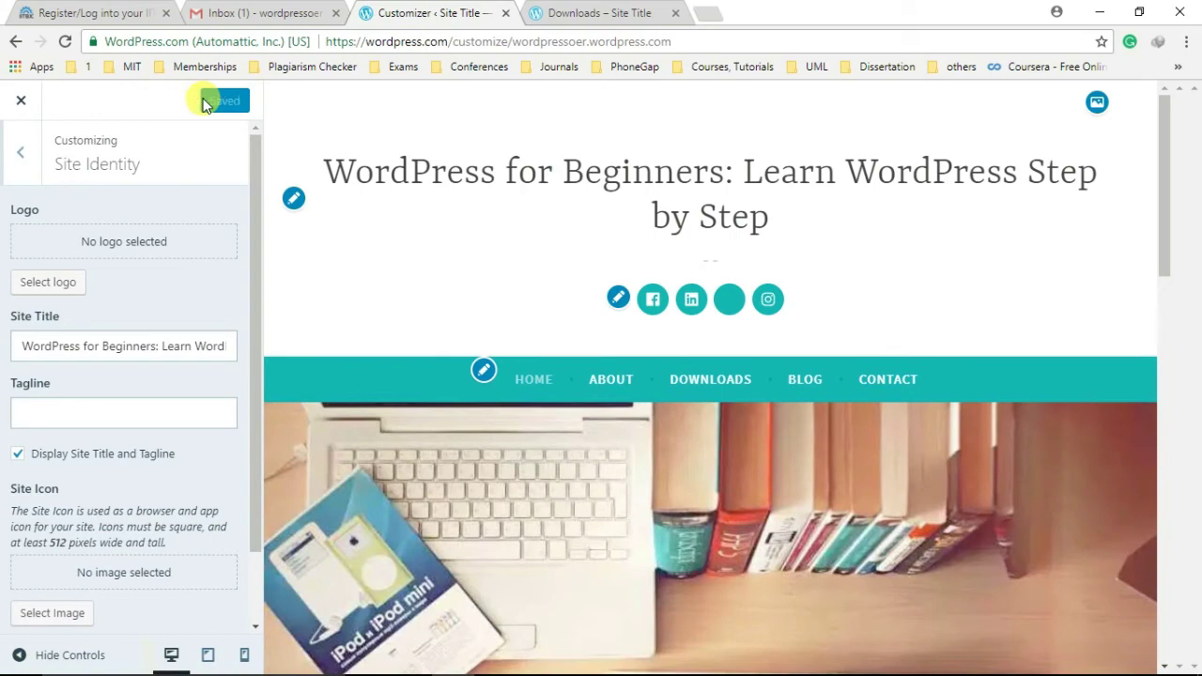
- Reload the live Downloads page and go to the Home page to see the new title
click(564, 13)
click(62, 42)
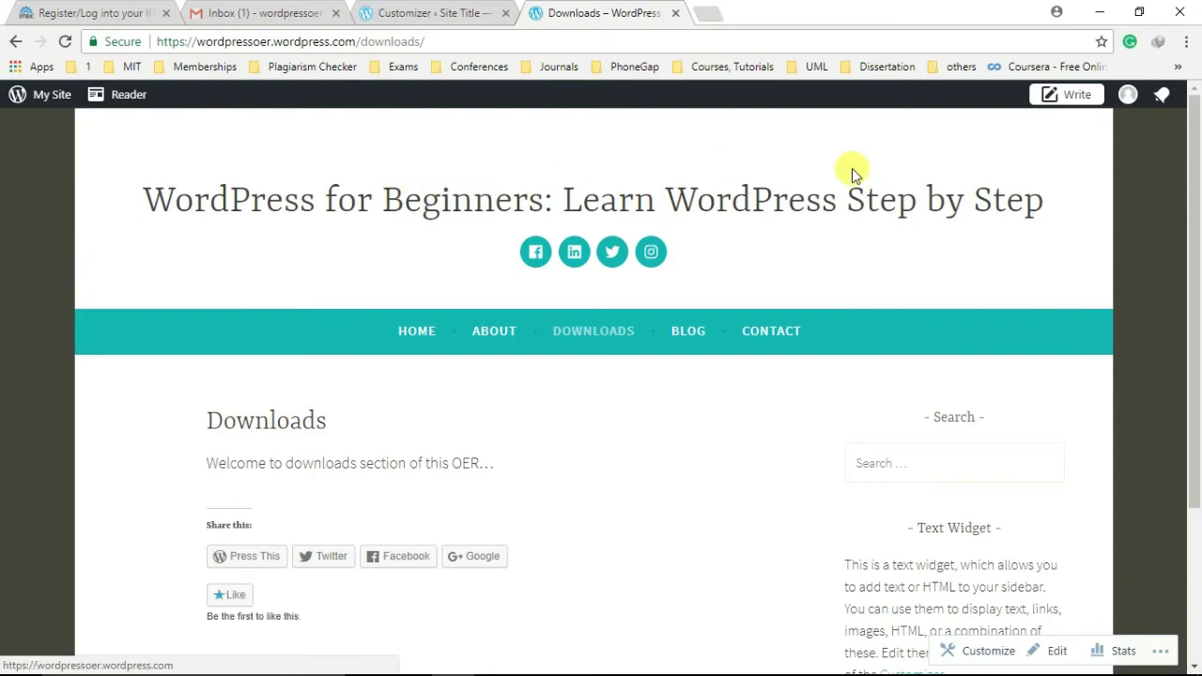
click(992, 193)
drag(1190, 263, 1191, 474)
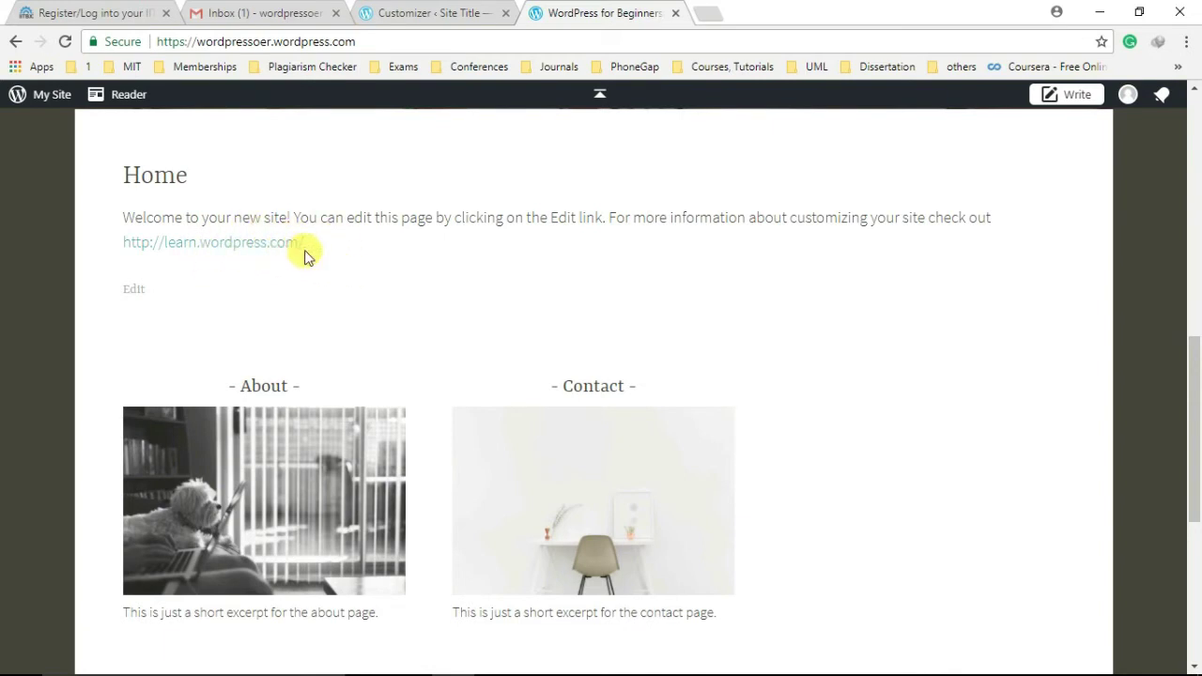
- Close the Customizer and open the Home page for editing
click(441, 9)
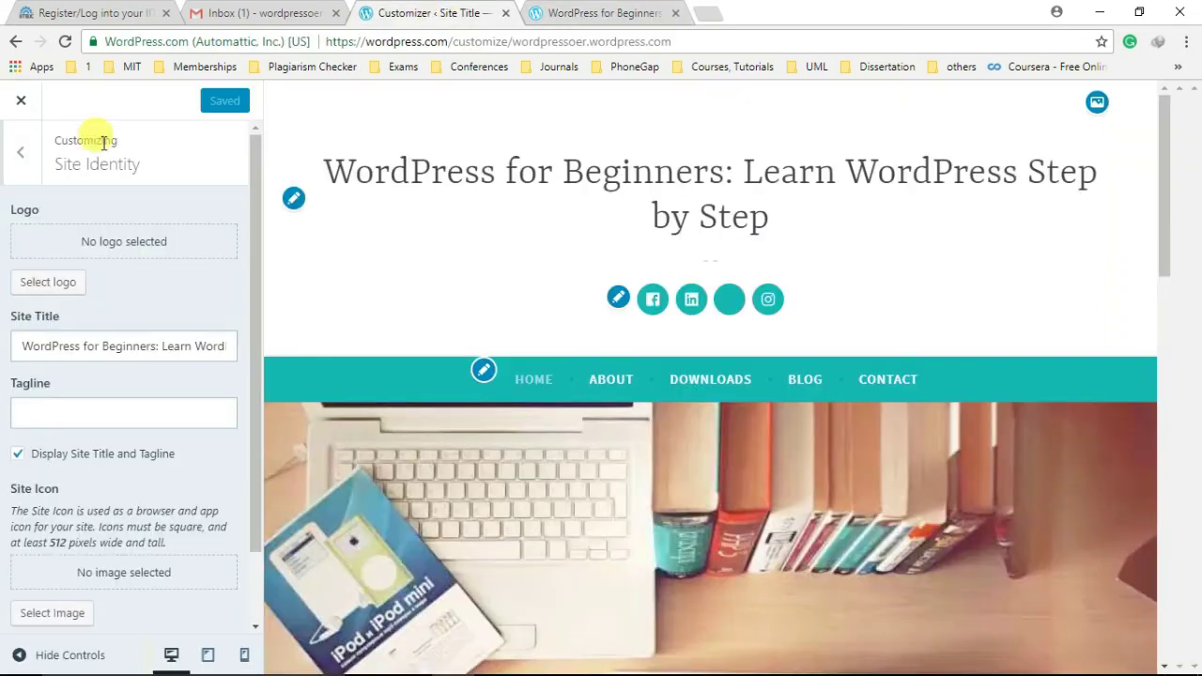
click(16, 161)
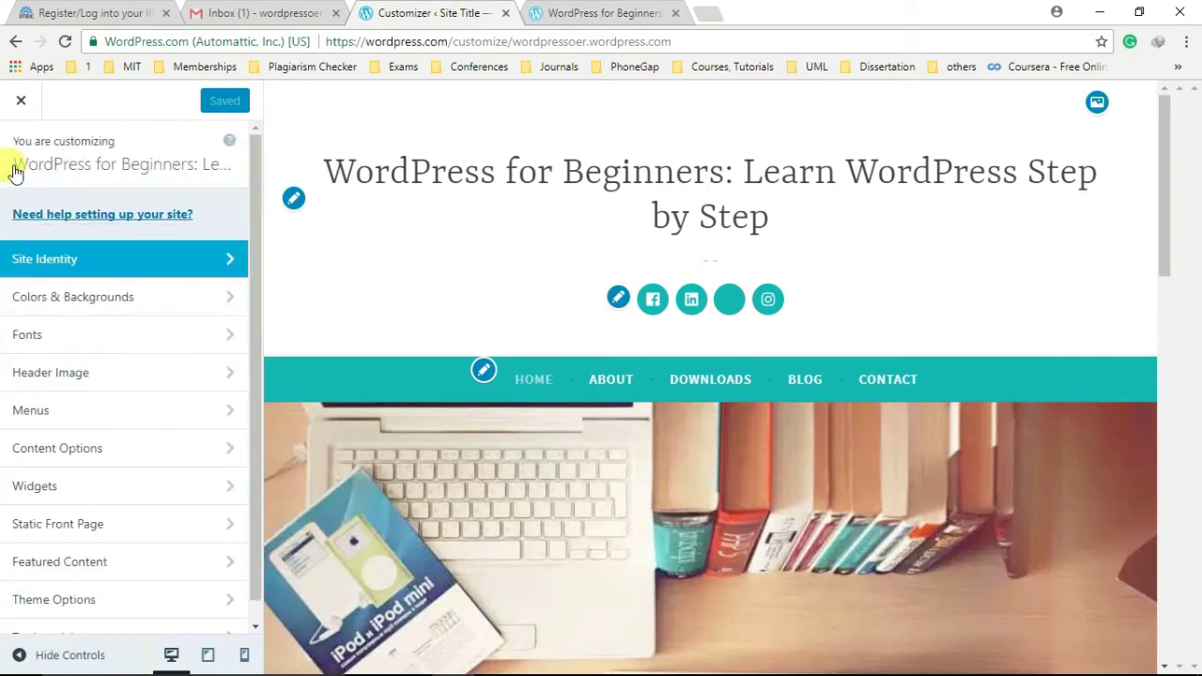
click(20, 100)
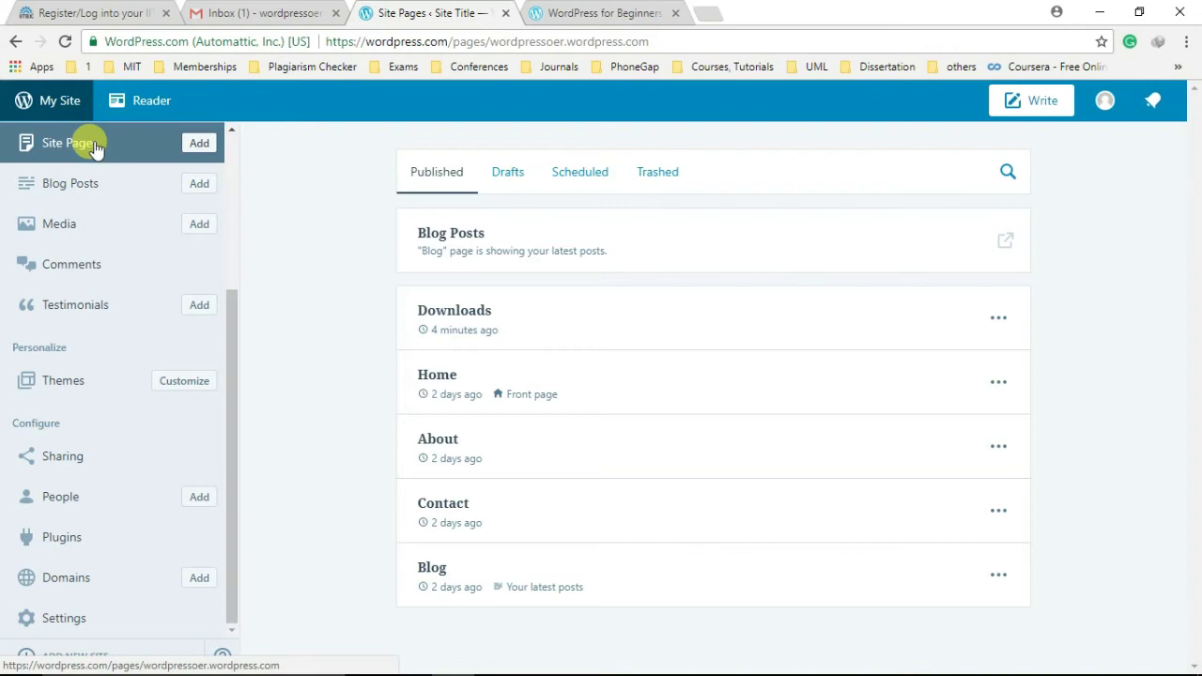
click(436, 374)
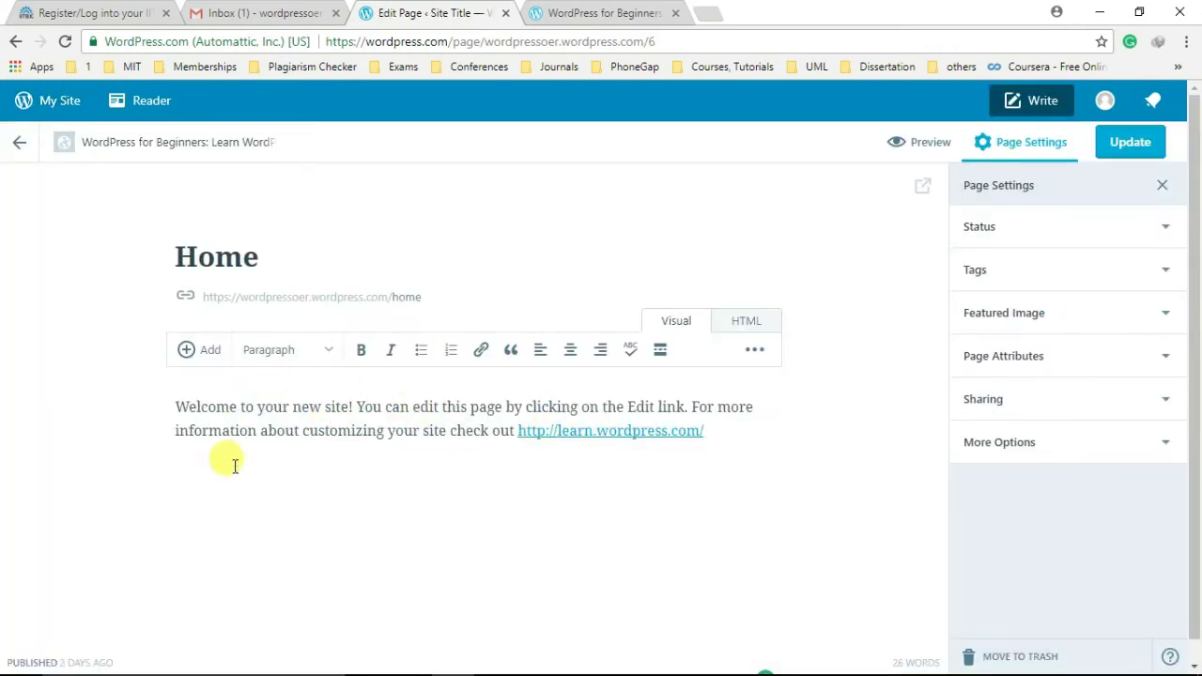
- Replace the Home text with the two new paragraphs and check it in HTML view
key(ctrl+a)
text(Nowadays, it's never been an easier task to build an awesome website that looks better in any kind of digital devices.  This OER is created as a part of OER creation activity during FDP201x: Pedagogy for Online and Blended Teaching-Learning Process an AICTE approved FDP offered by IITBombayX.)
click(743, 320)
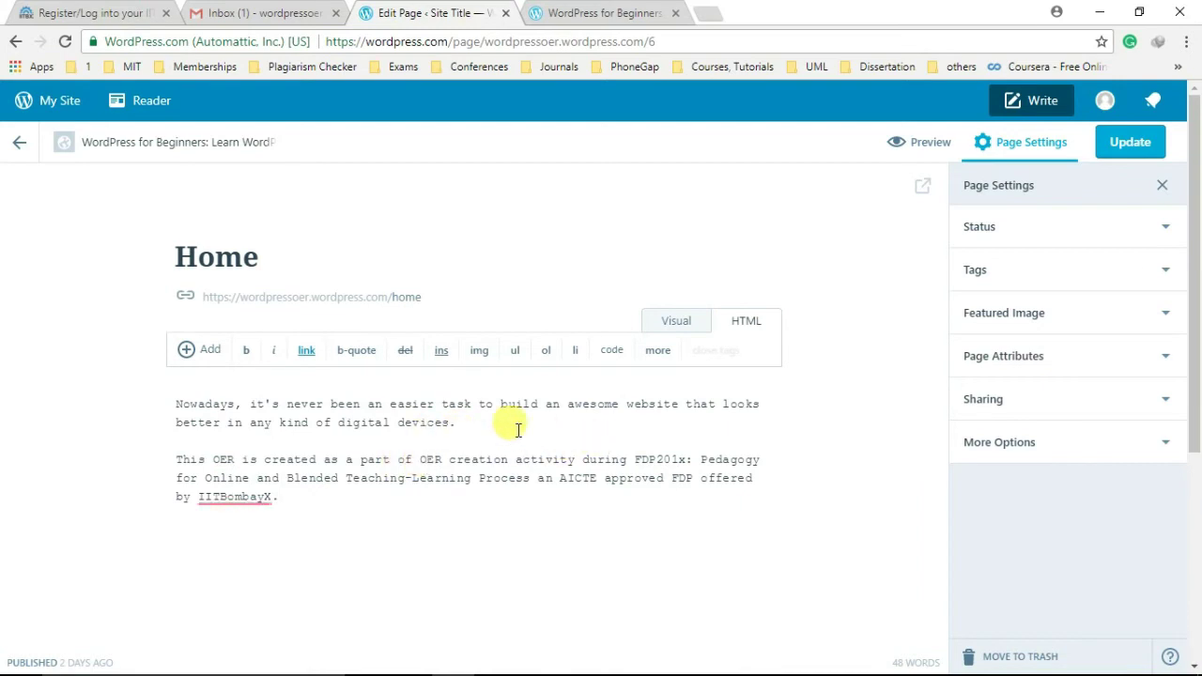
click(676, 322)
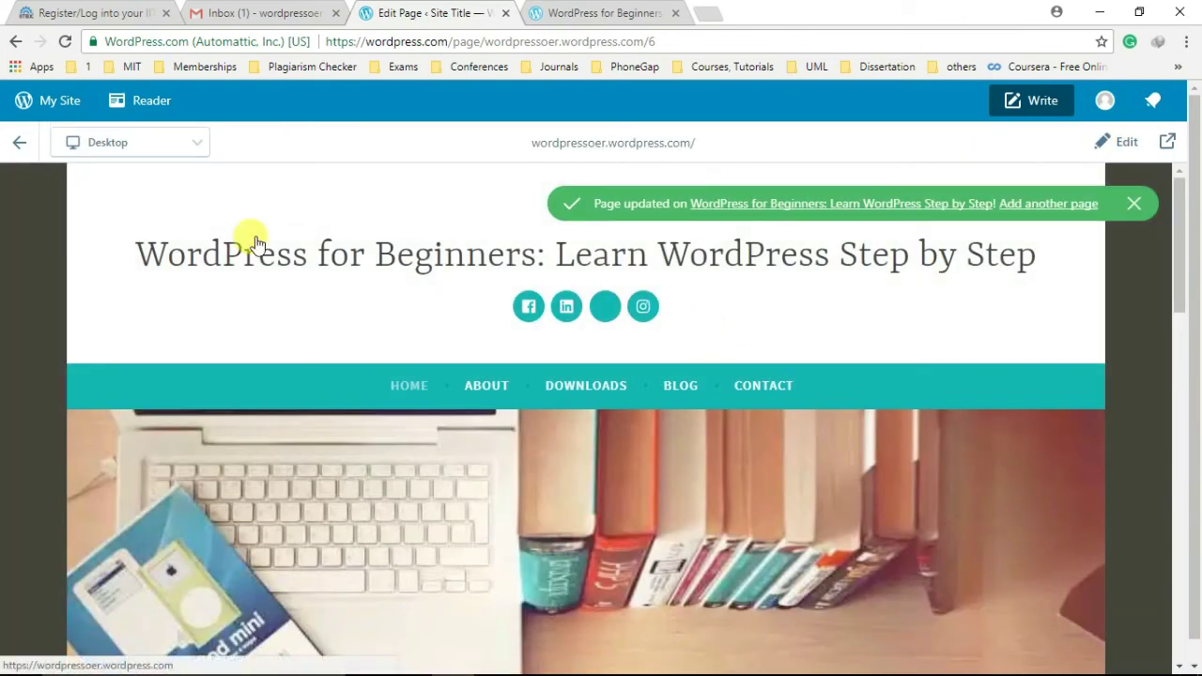
- Reload the live site and view the About page
click(19, 143)
key(ctrl+Tab)
click(65, 42)
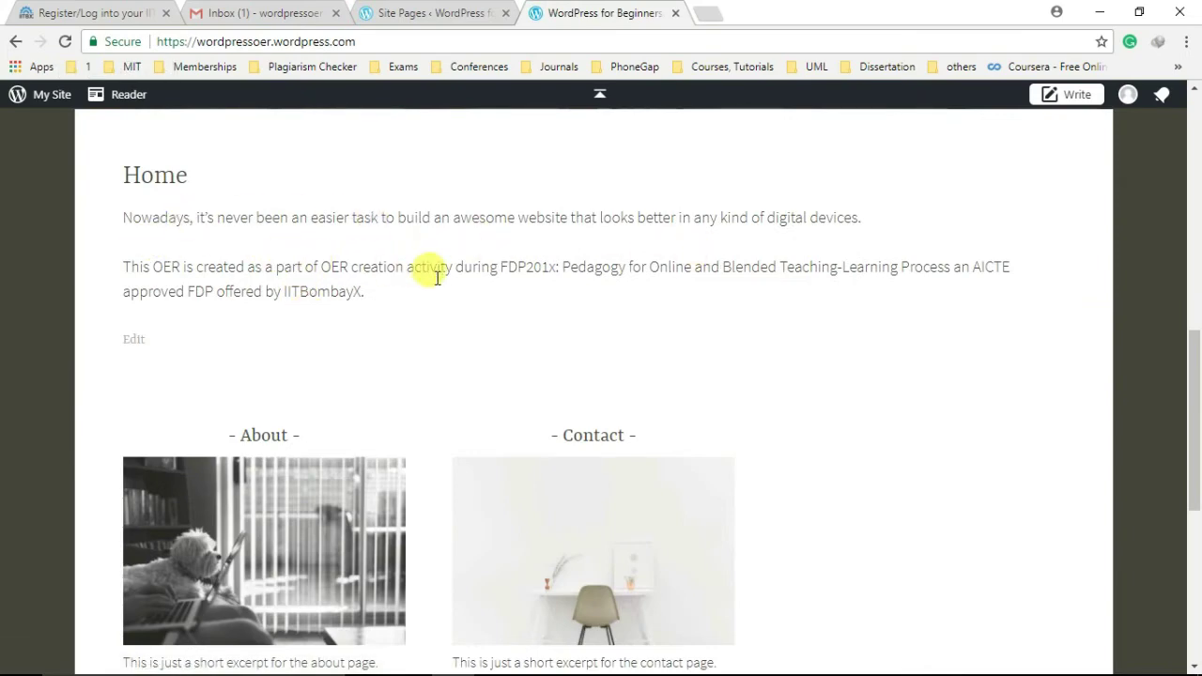
scroll(446, 278, up, 5)
click(498, 328)
drag(1194, 182, 1195, 434)
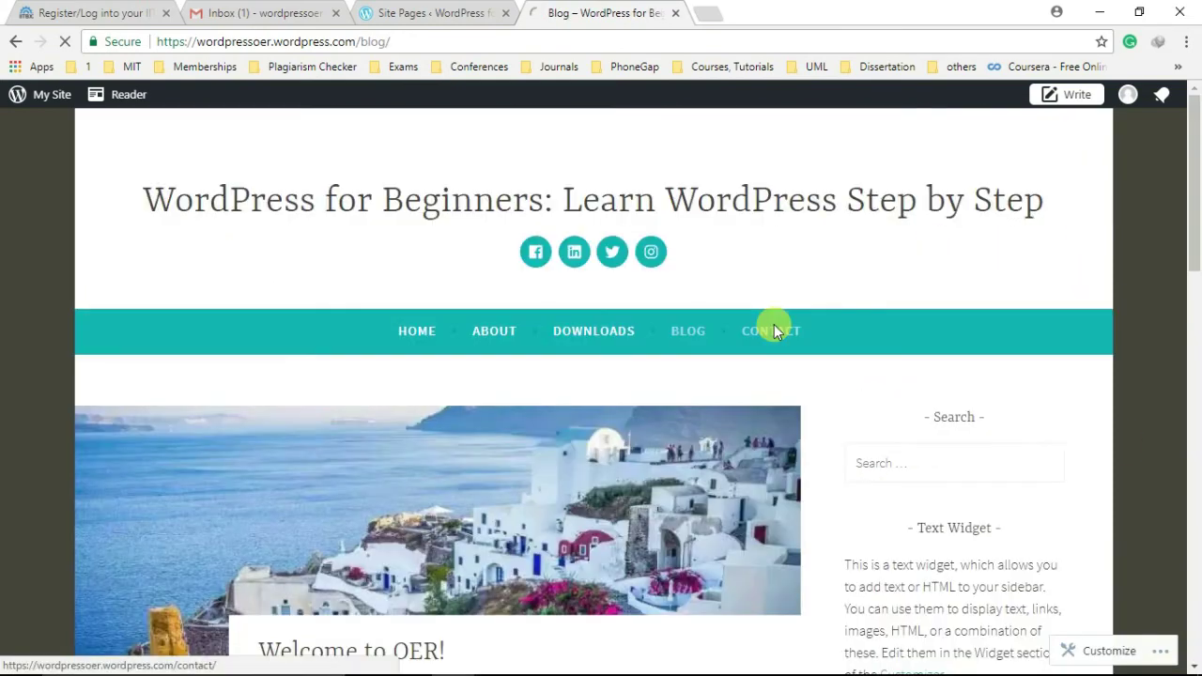
- View the Contact page, then return Home and select the two new paragraphs
click(774, 326)
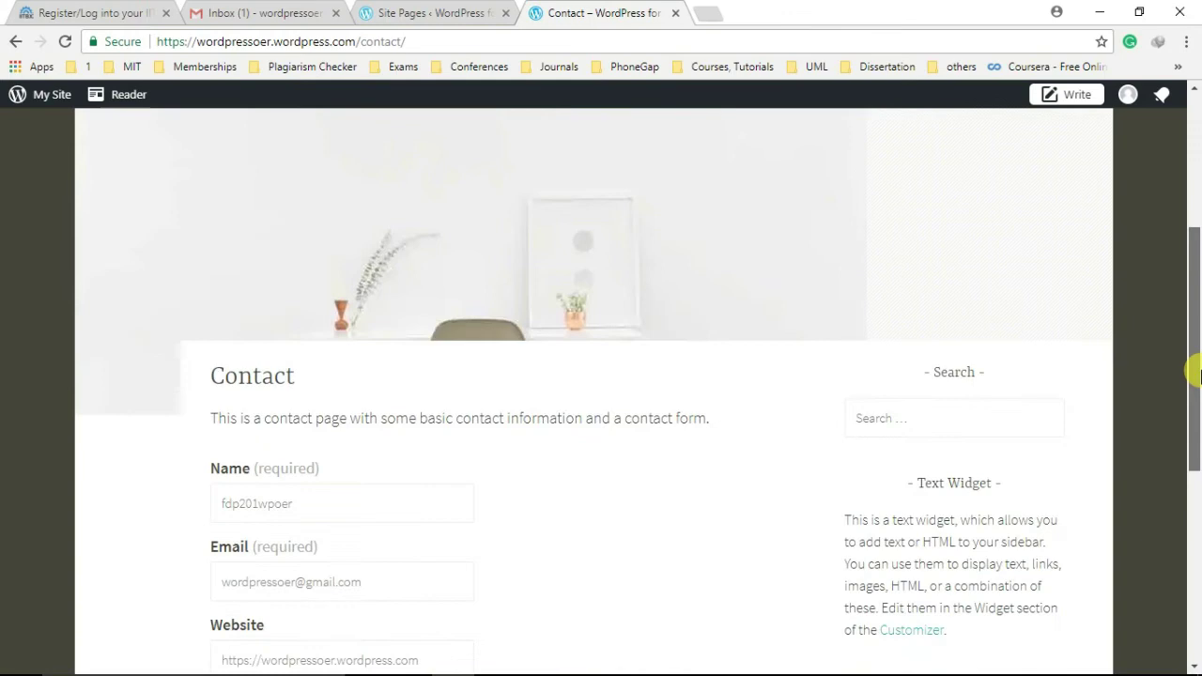
drag(1195, 242, 1197, 416)
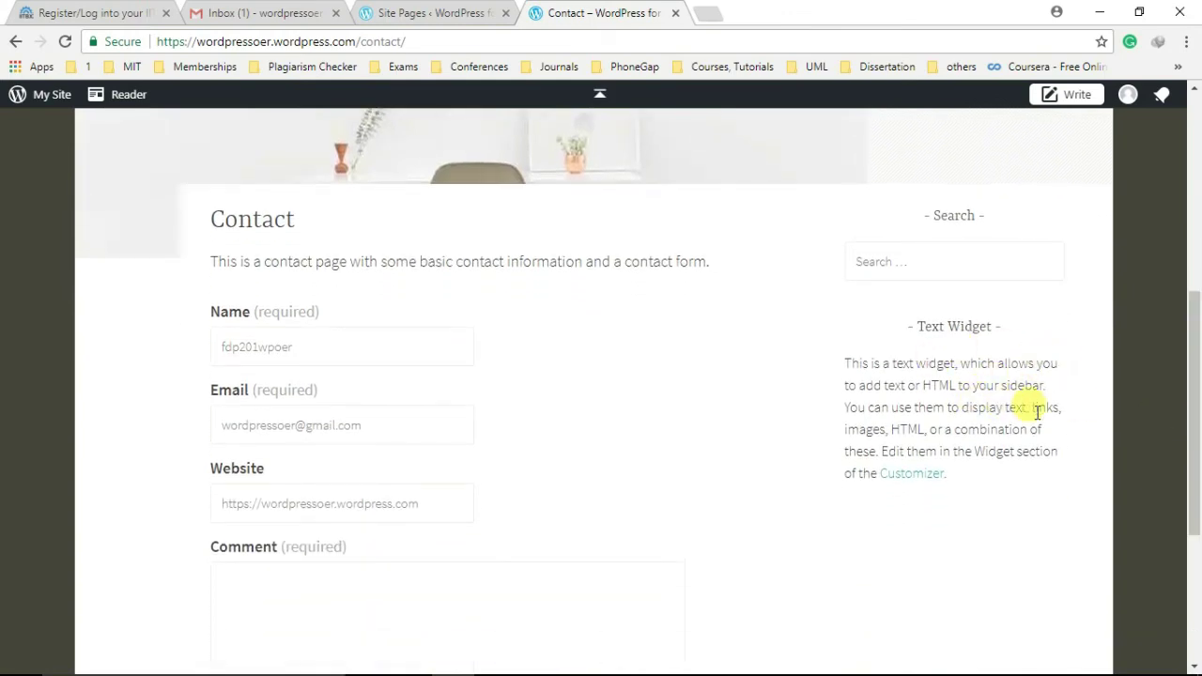
drag(1194, 491, 1188, 196)
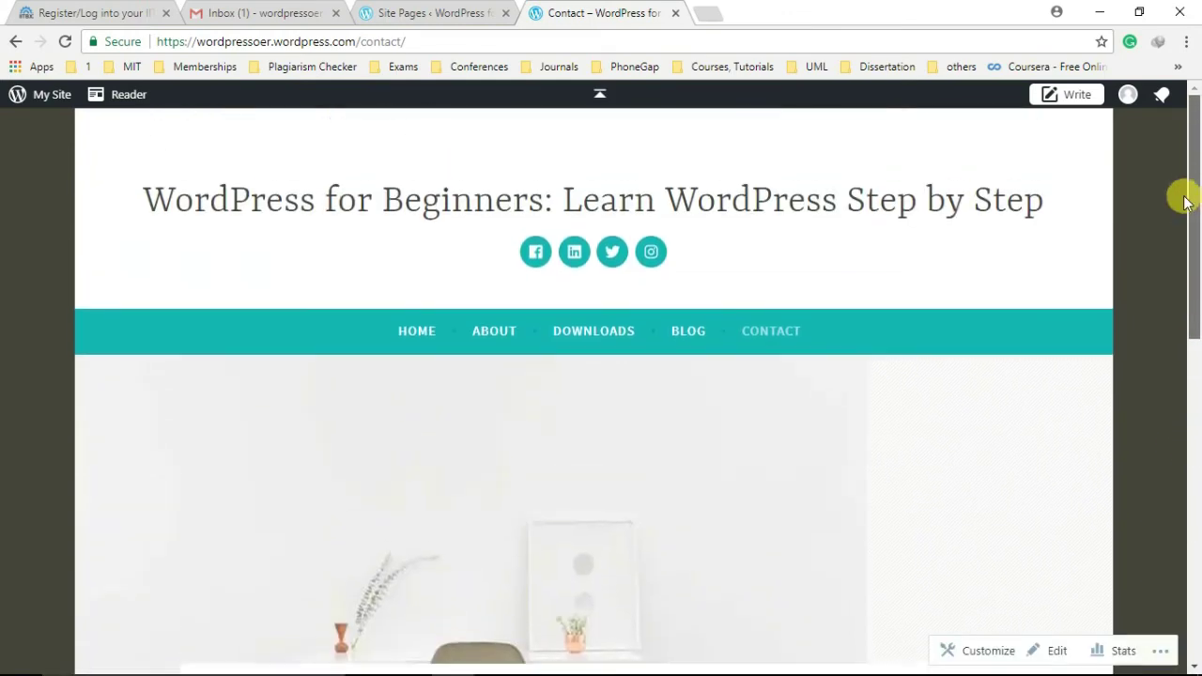
click(417, 330)
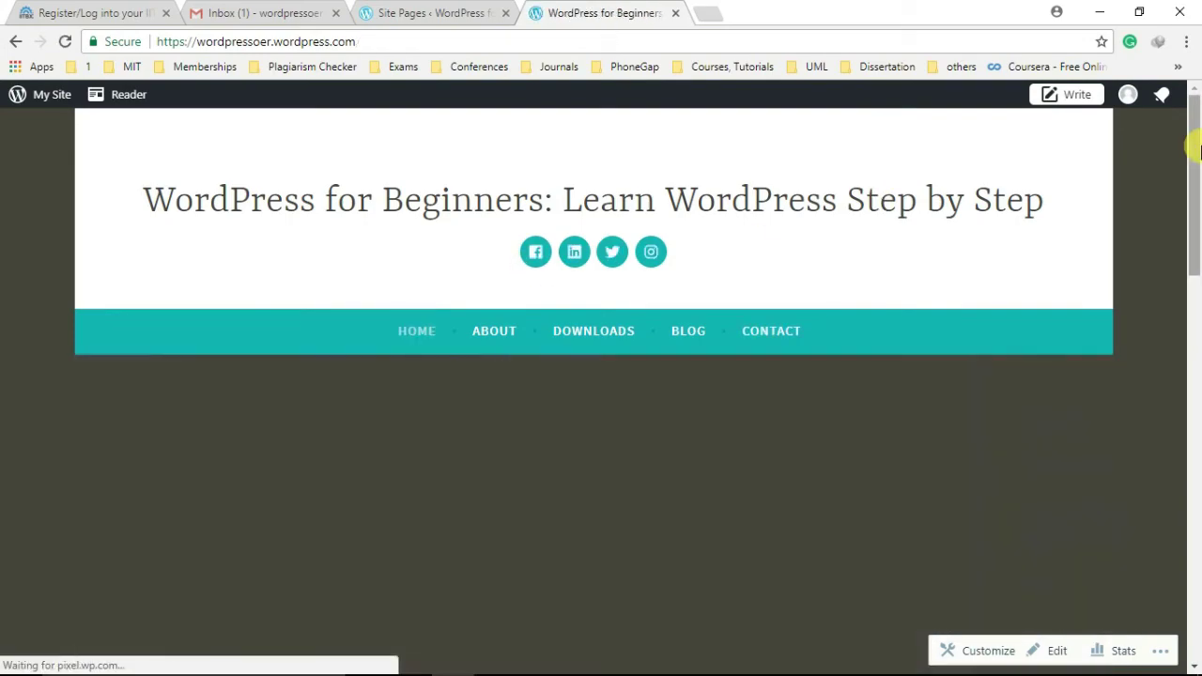
mouse_move(1194, 188)
mouse_down()
mouse_move(1199, 375)
mouse_move(1196, 354)
mouse_up()
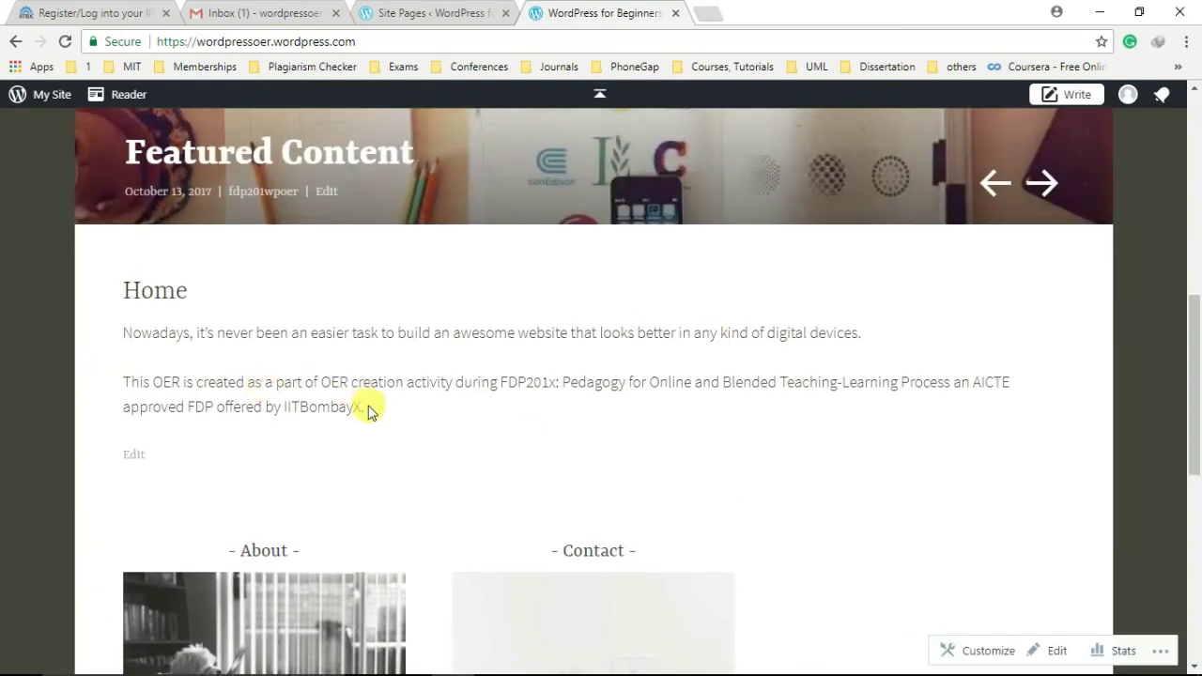
mouse_move(368, 410)
mouse_down()
mouse_move(154, 379)
mouse_move(120, 339)
mouse_up()
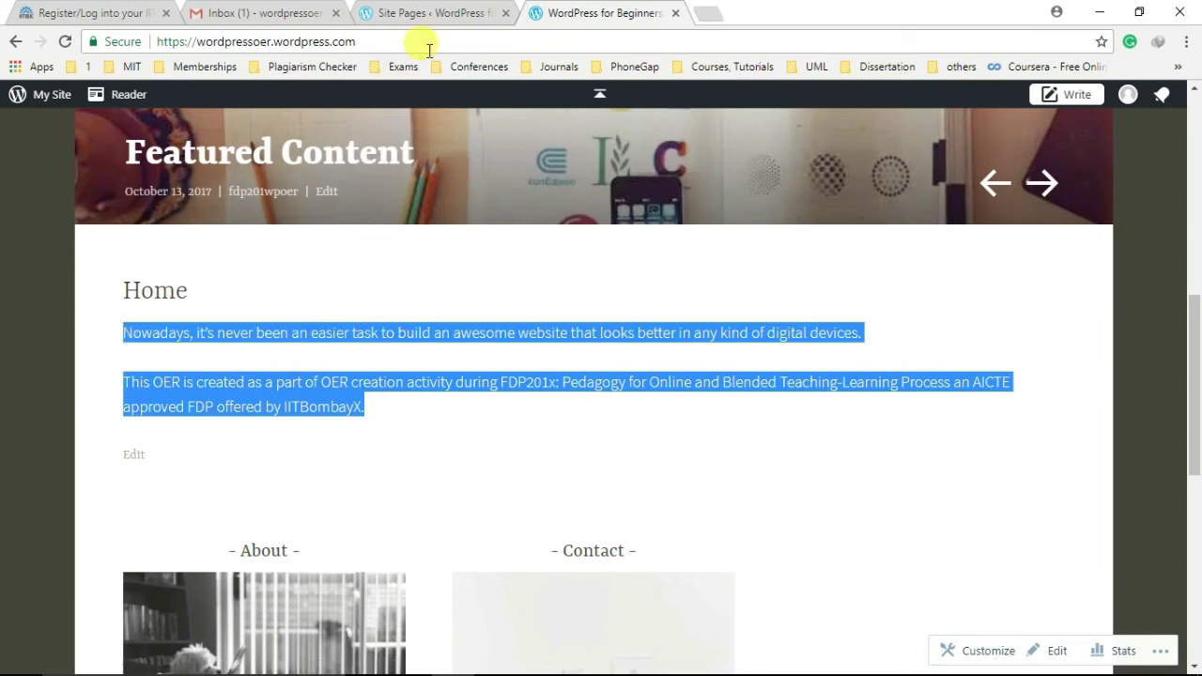
- Open the Customizer's Widgets section from the pages list
click(444, 11)
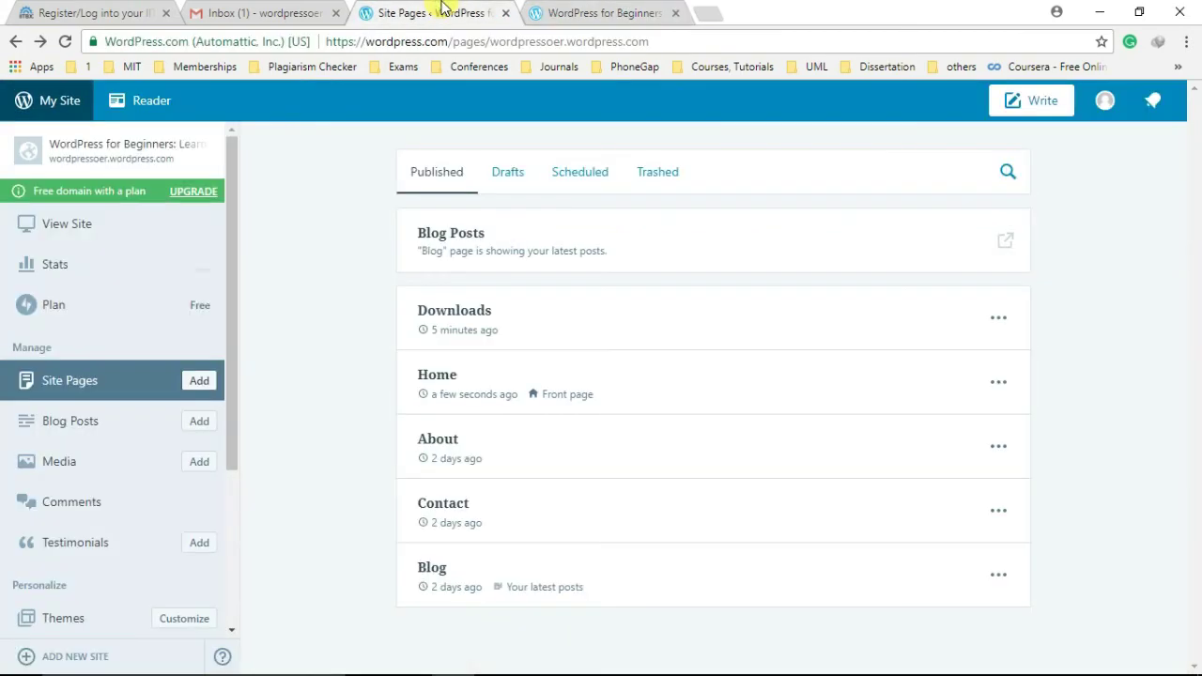
scroll(241, 338, down, 3)
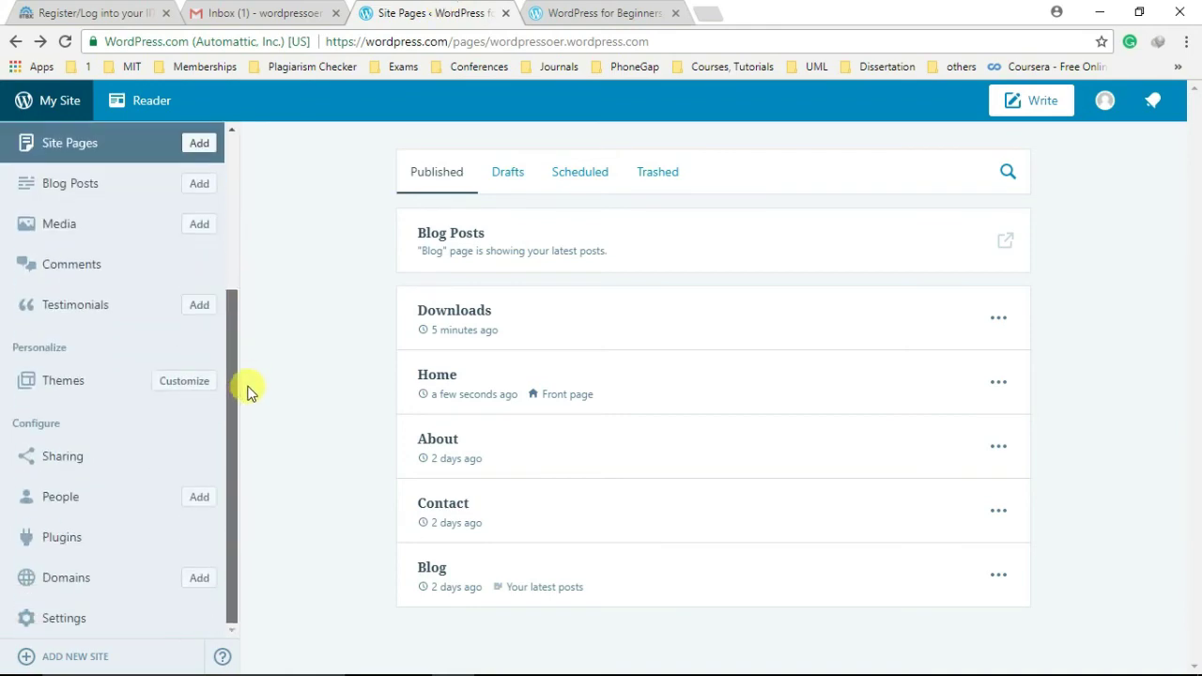
click(166, 385)
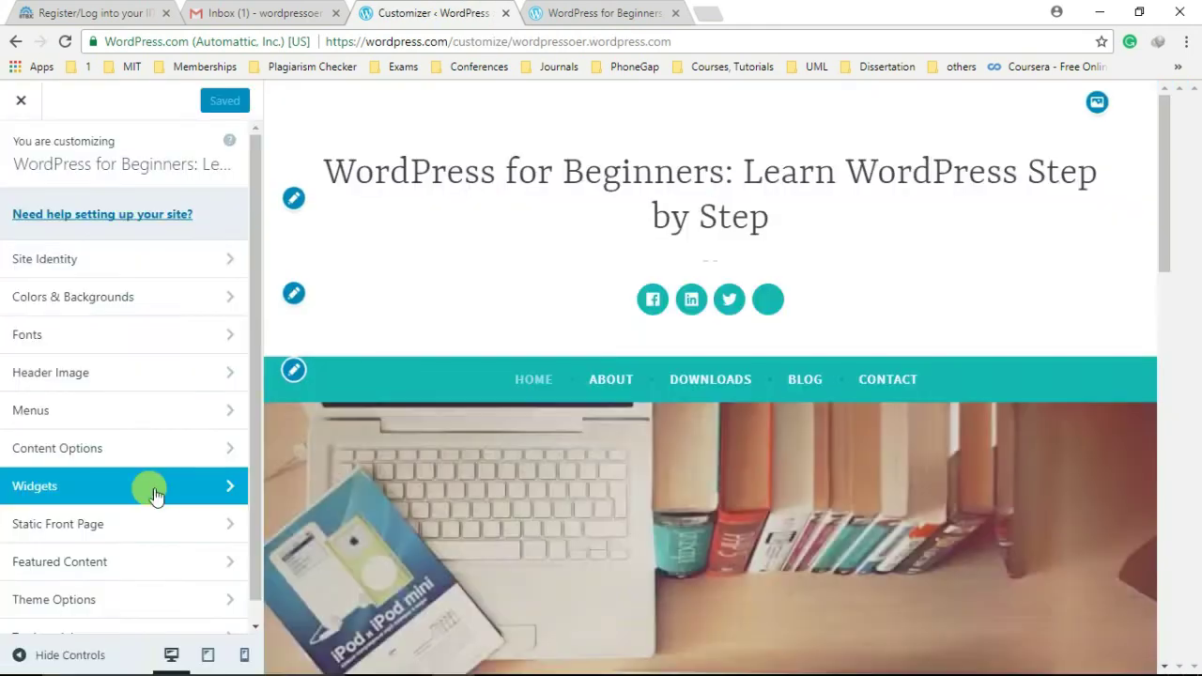
click(155, 495)
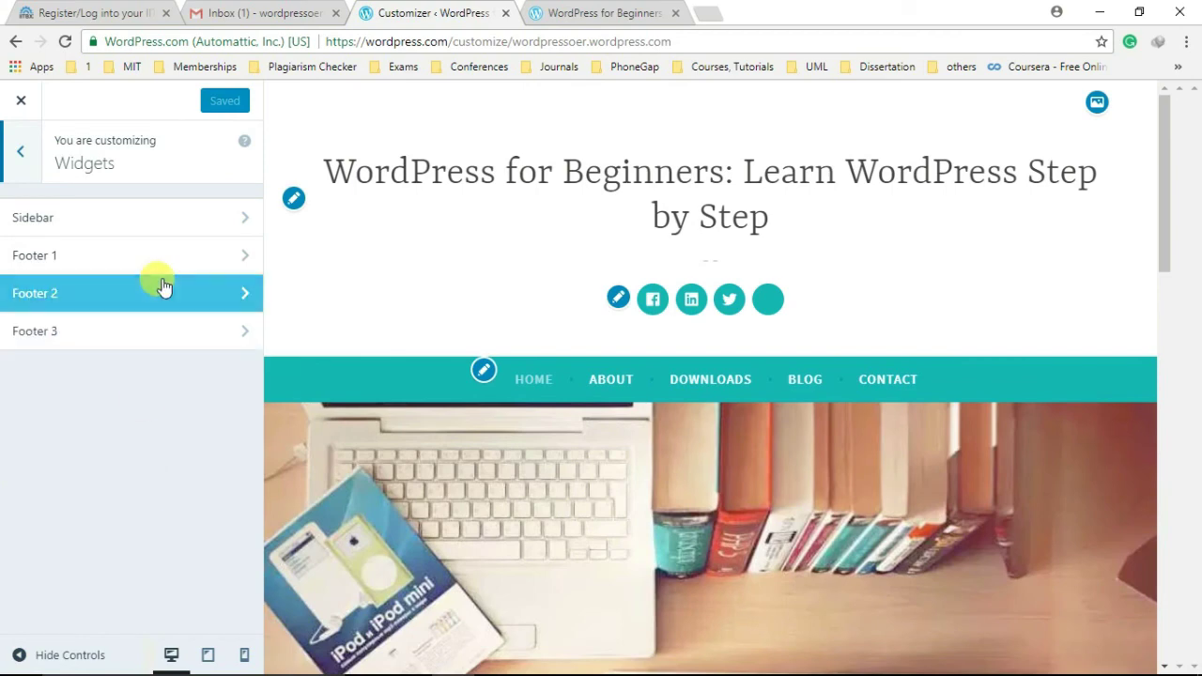
- Inspect the Footer 1, Footer 2 and Footer 3 widget areas
click(143, 258)
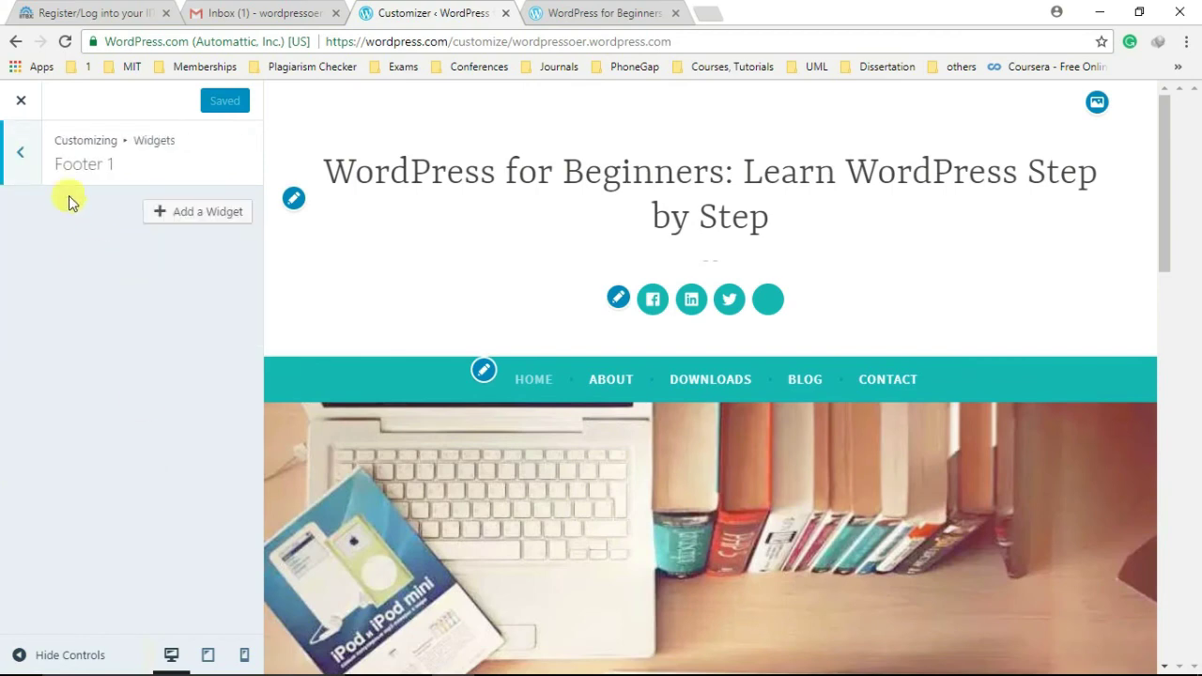
click(25, 151)
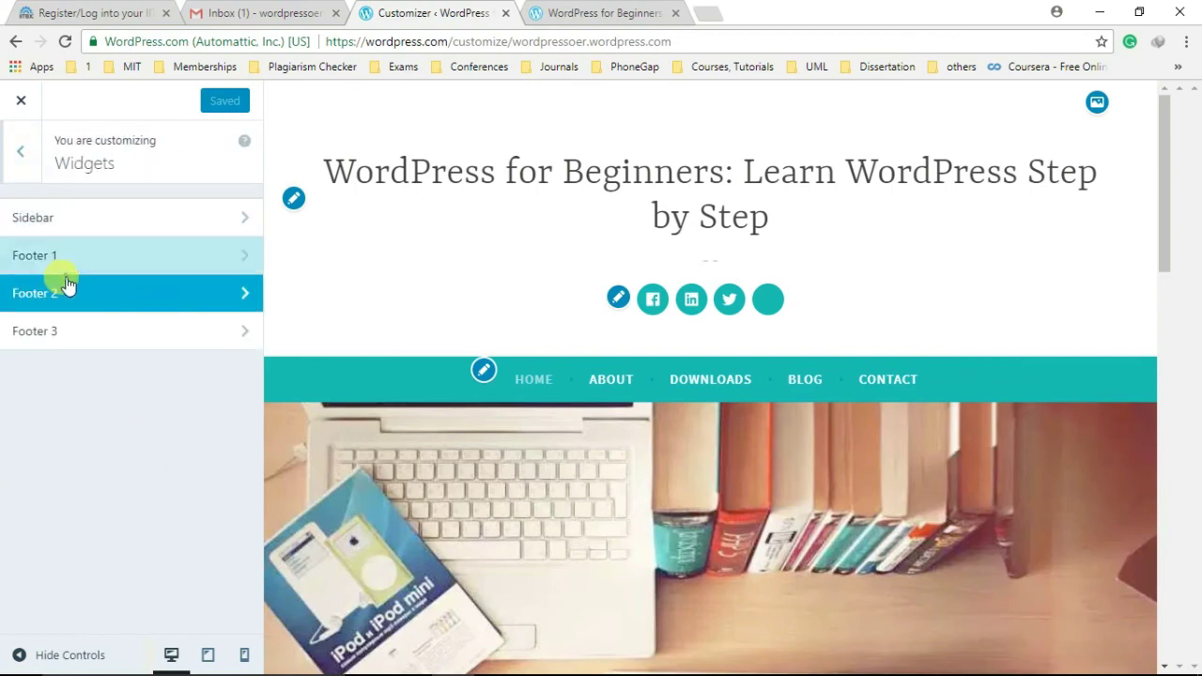
click(52, 286)
click(25, 150)
click(75, 340)
click(29, 150)
- Open the Sidebar widget area and browse available widgets without adding any
click(83, 218)
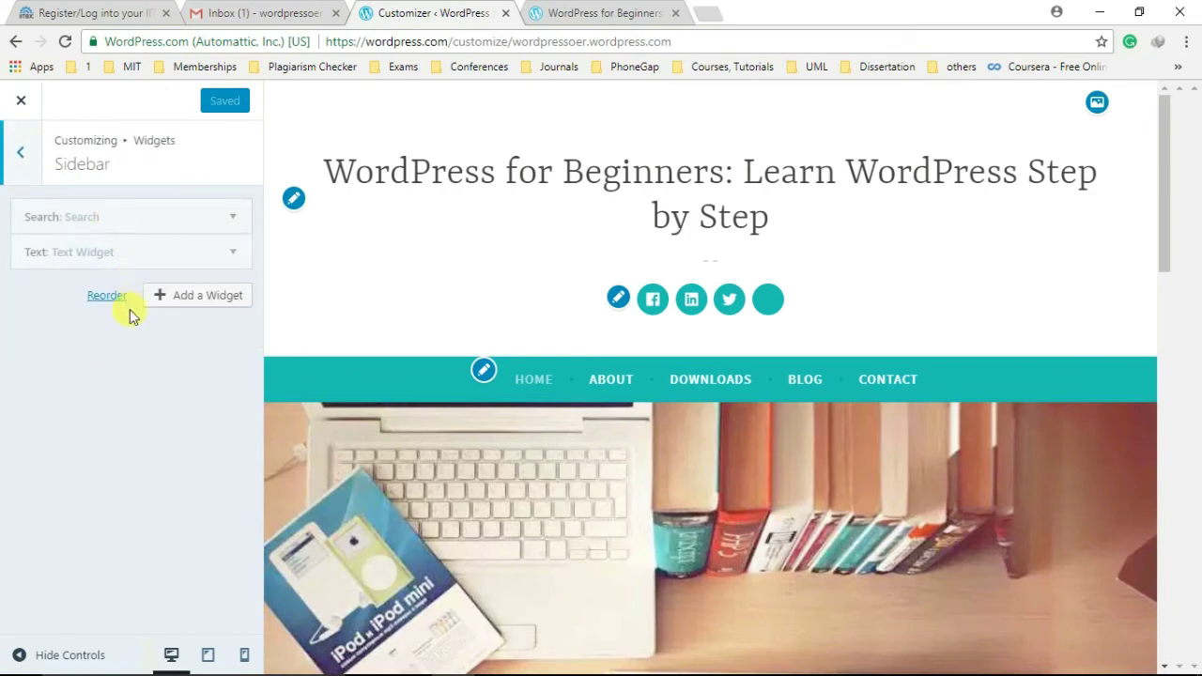
click(212, 298)
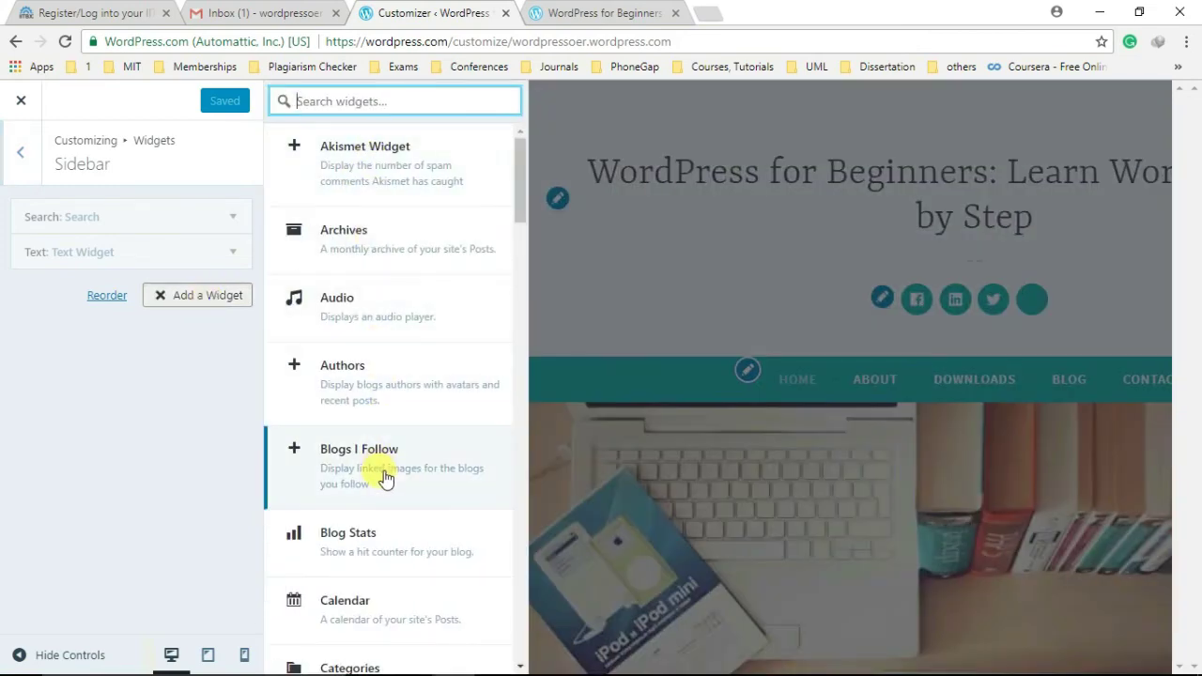
click(152, 406)
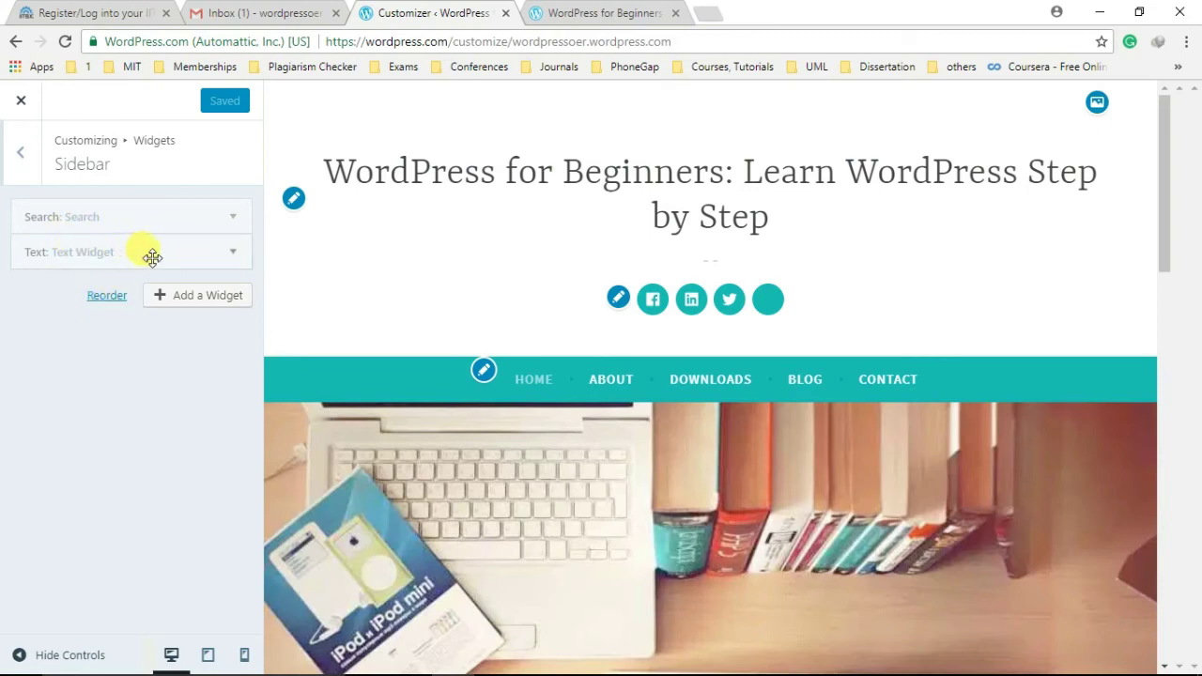
- Replace the sidebar Text widget's content with the OER description, title it 'About OER', and publish
click(155, 256)
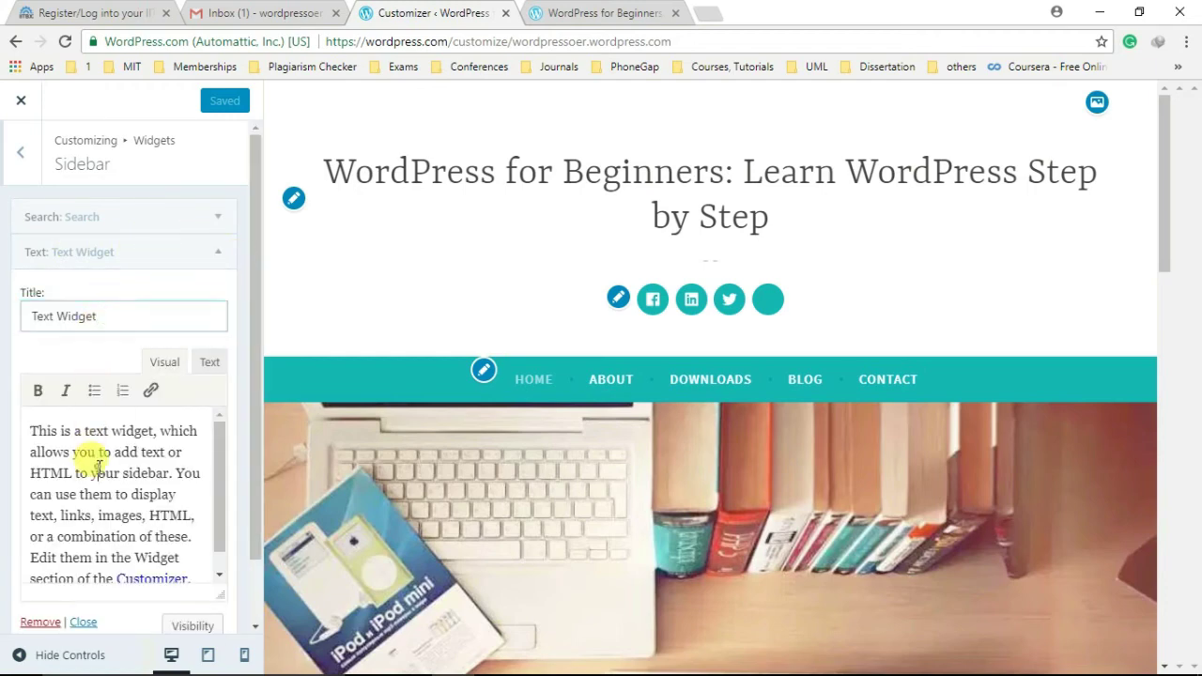
key(ctrl+a)
key(ctrl+v)
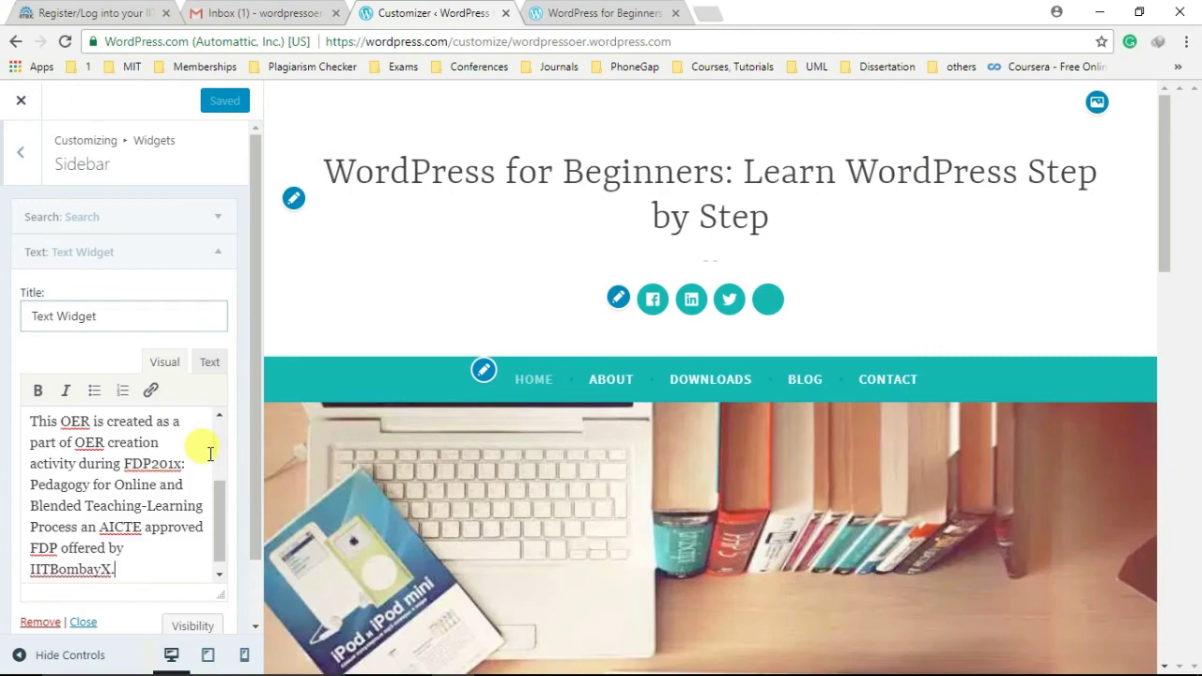
drag(218, 474, 220, 424)
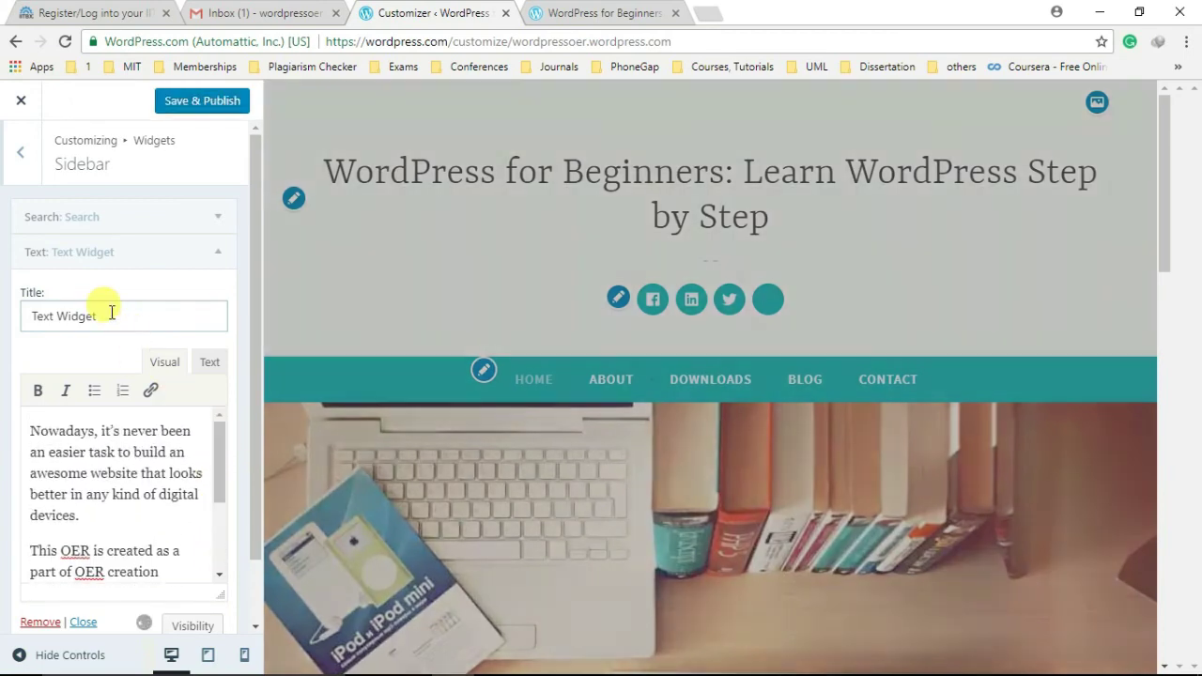
click(111, 314)
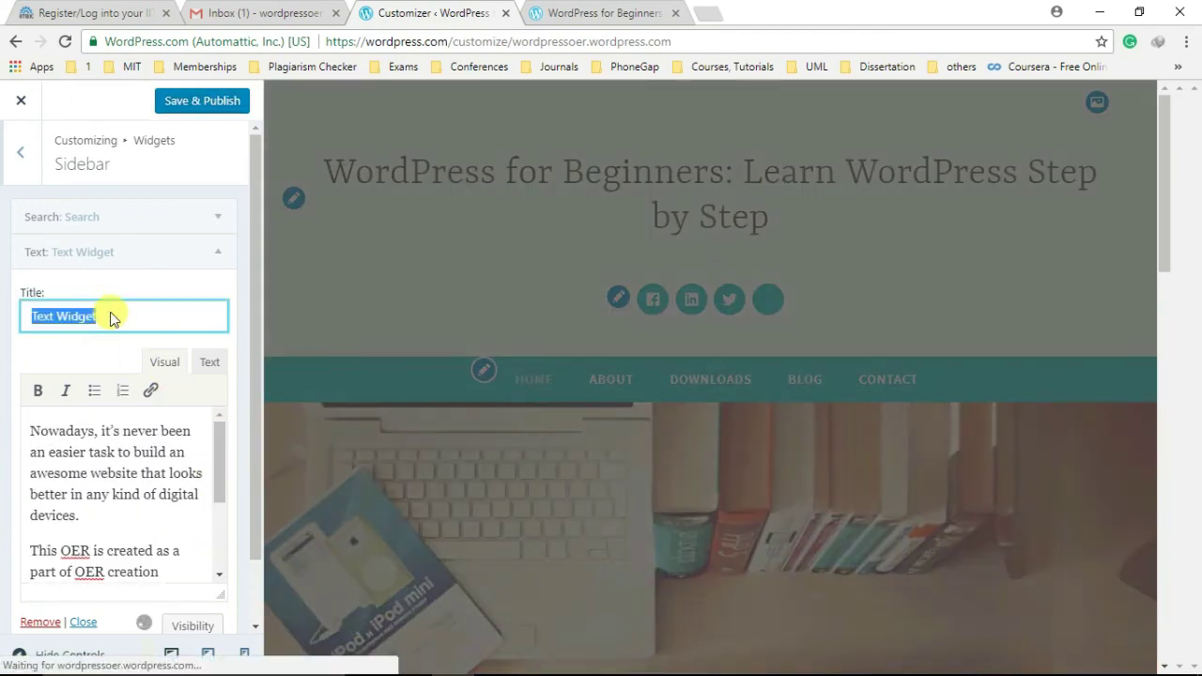
text(A)
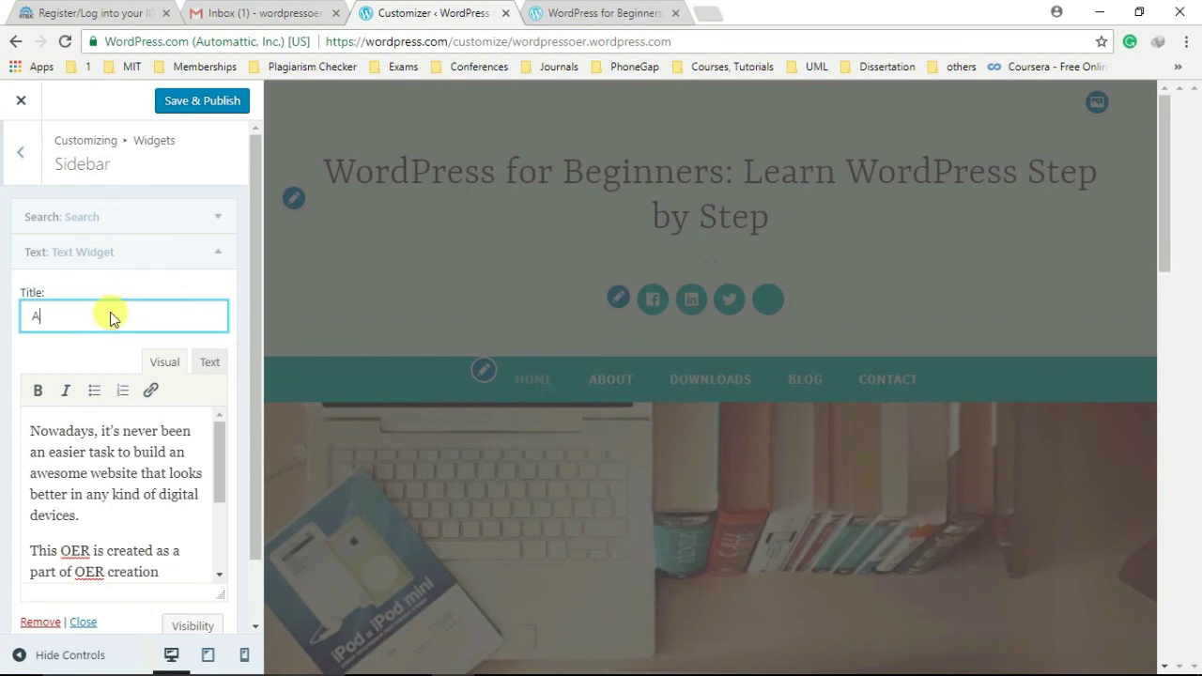
text(bout OER)
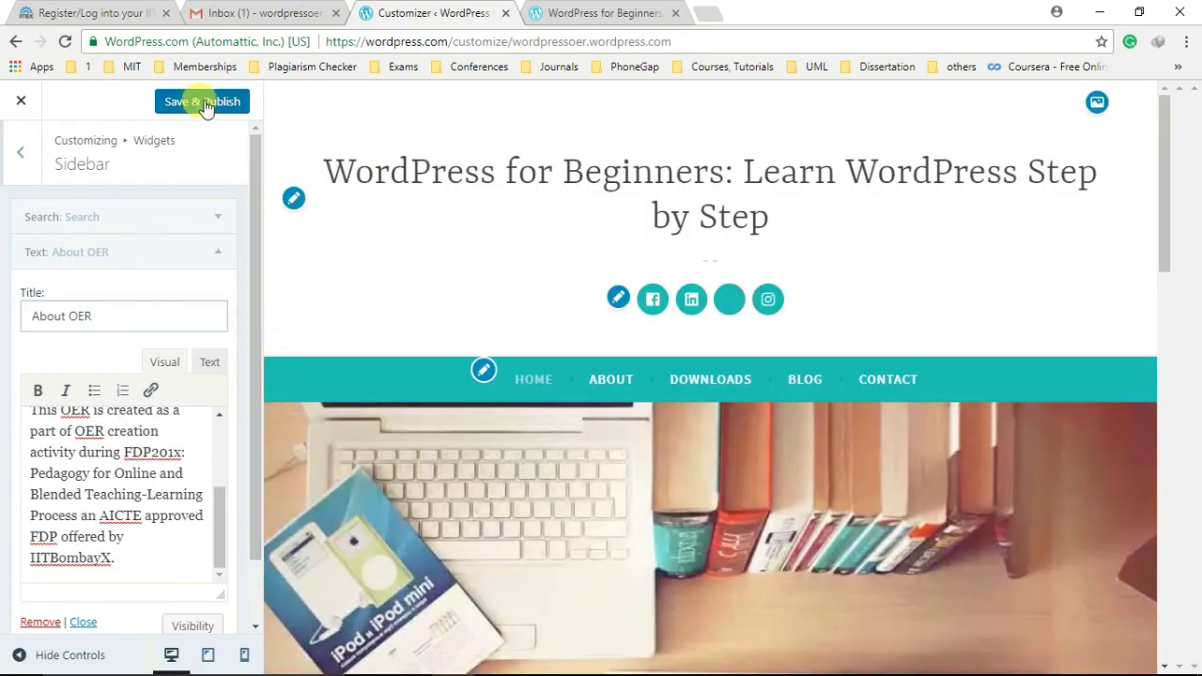
click(206, 108)
- On the live site, view the Downloads page with its About OER sidebar text
click(601, 13)
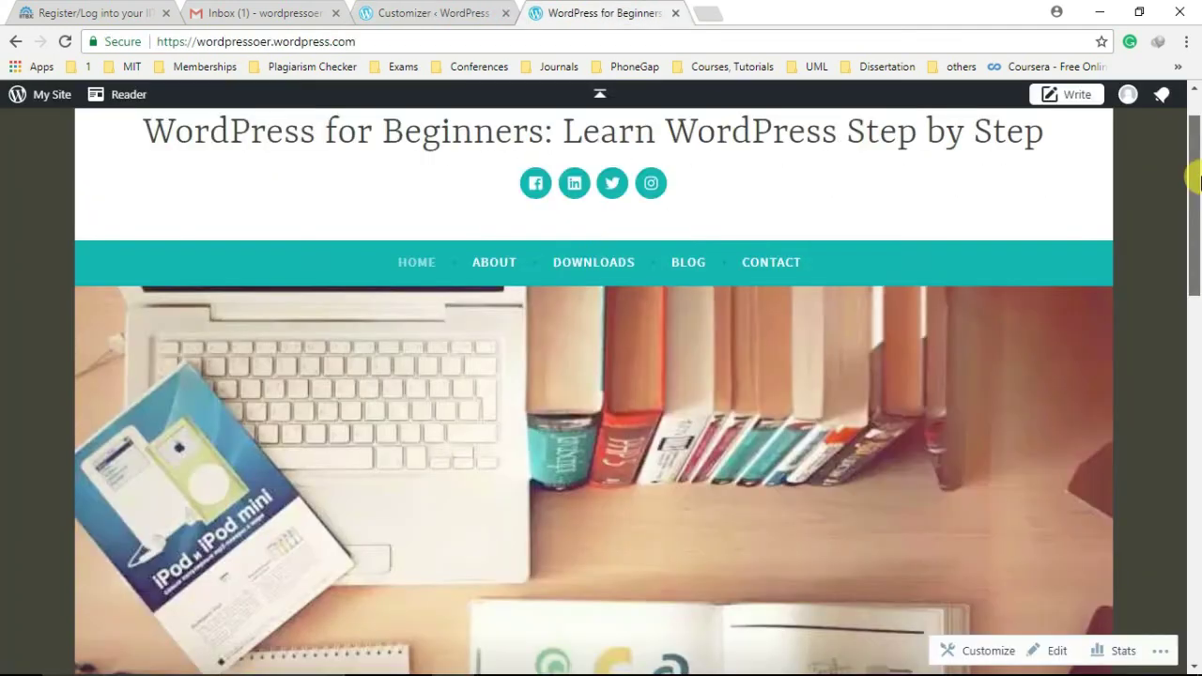
click(594, 266)
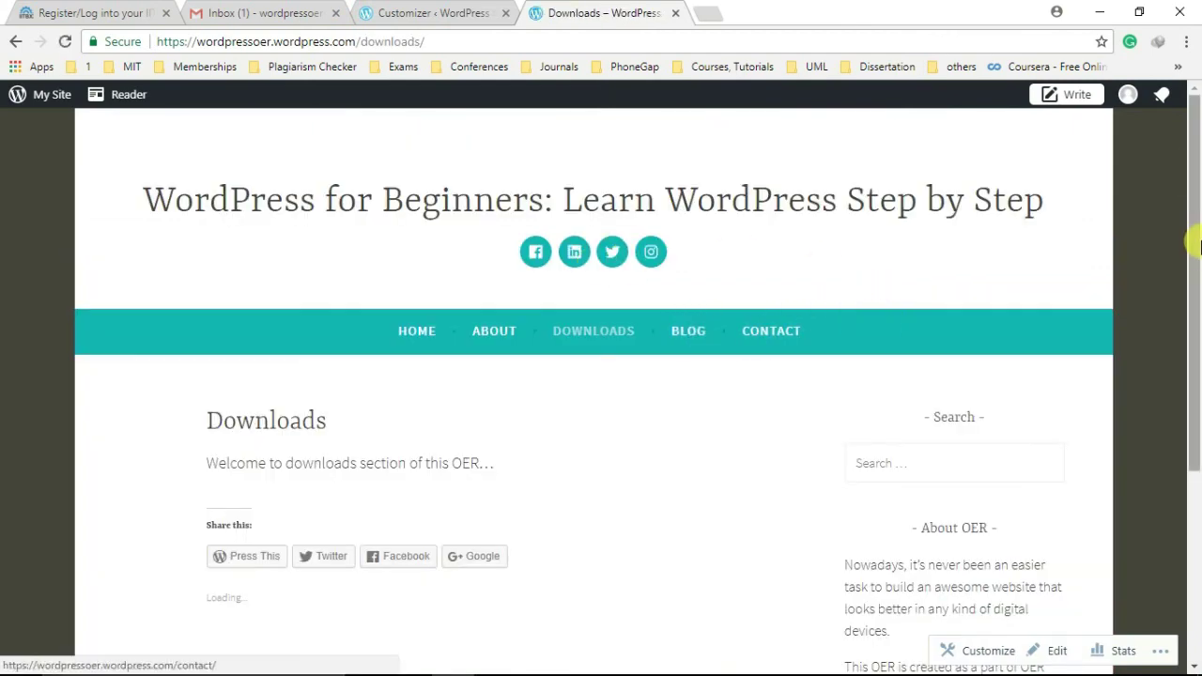
drag(1192, 236, 1195, 380)
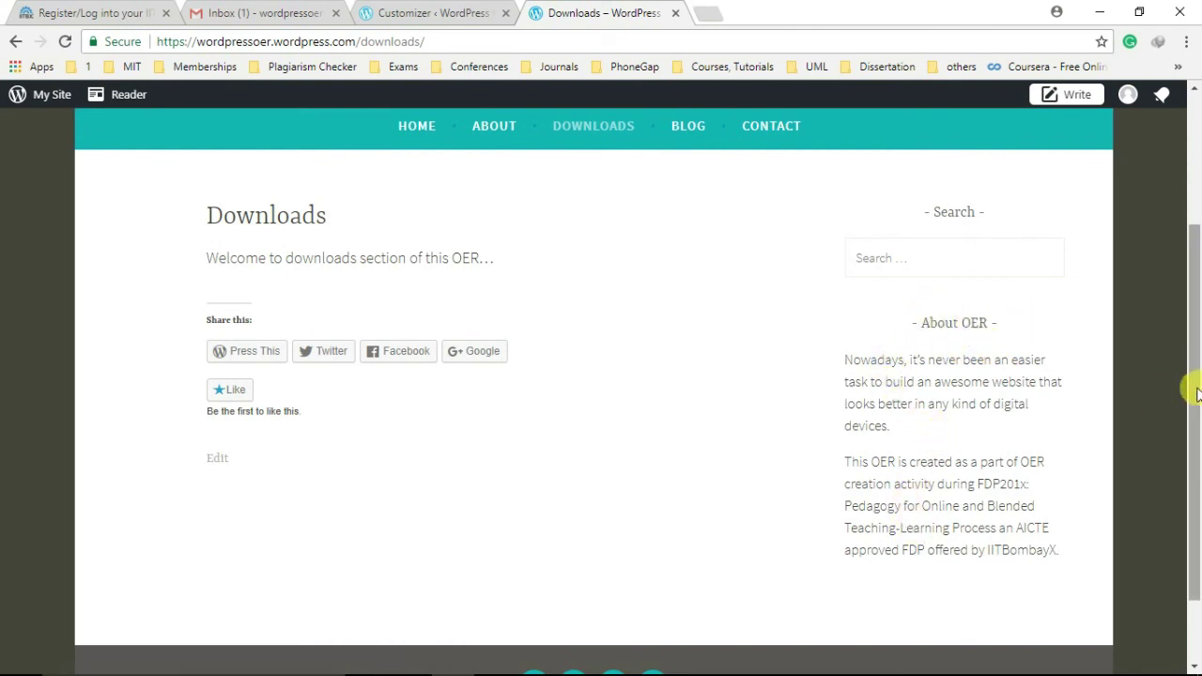
scroll(1190, 376, up, 3)
- View the Blog page down to its Powered by WordPress.com footer
click(689, 336)
scroll(1189, 255, down, 2)
scroll(1189, 276, down, 2)
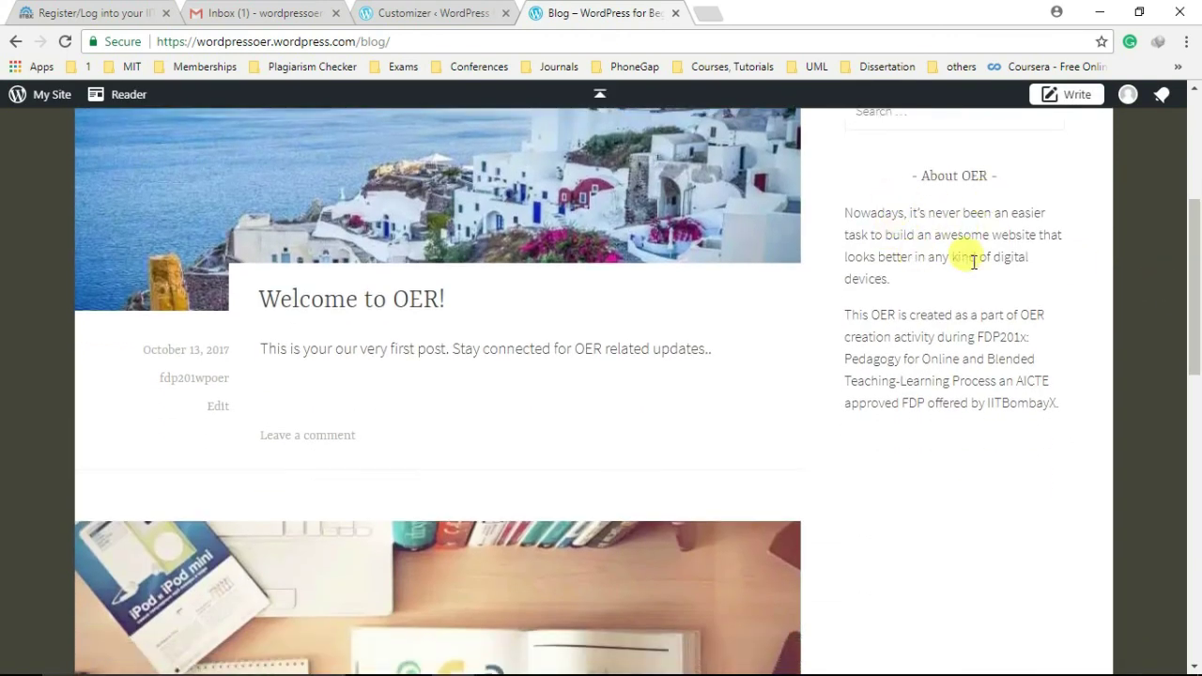
drag(1193, 348, 1195, 631)
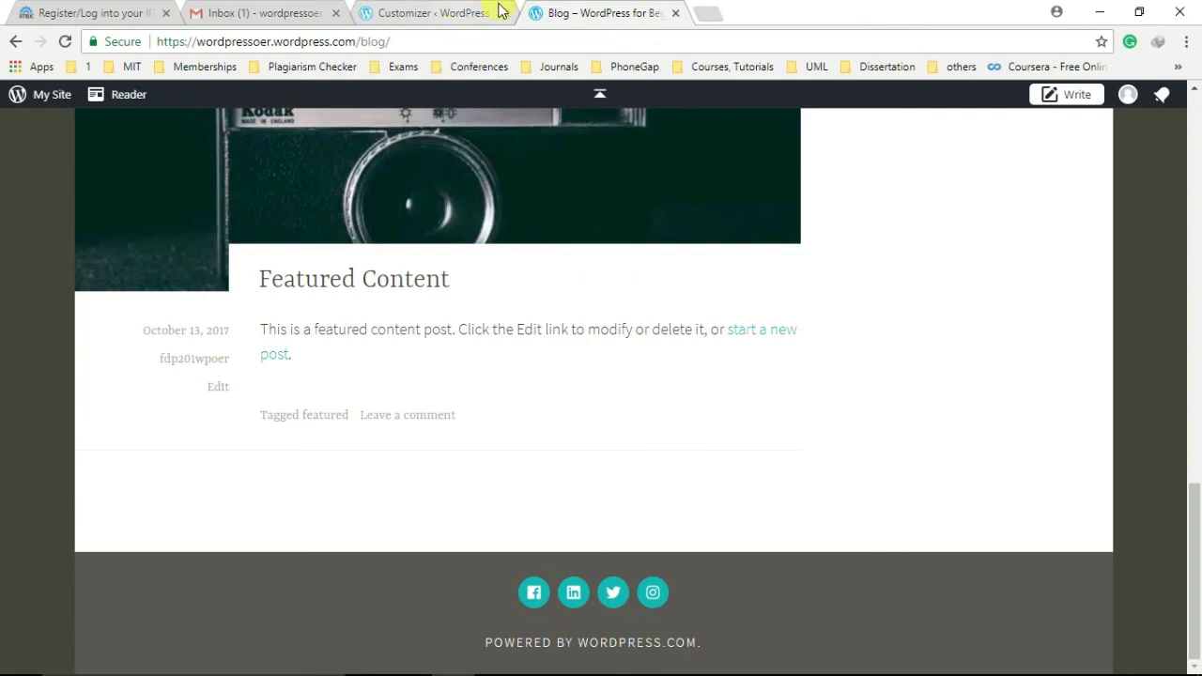
- Browse the live Home, Downloads and Blog pages to check the About OER sidebar text
click(410, 330)
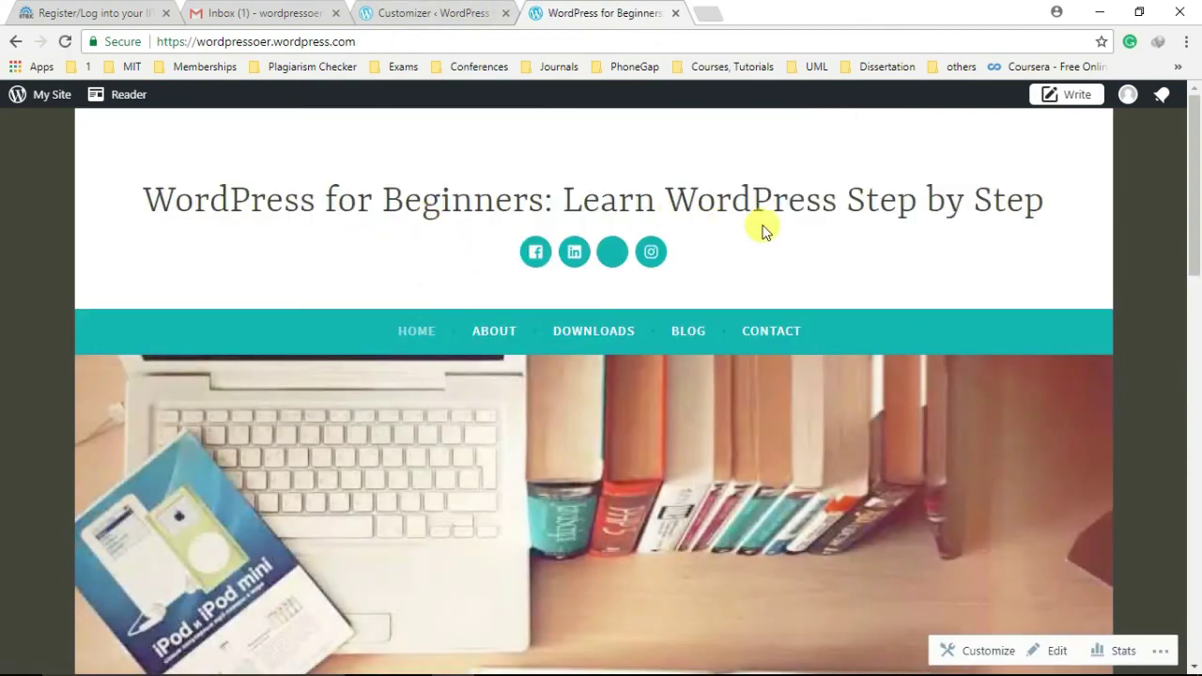
drag(1194, 175, 1194, 370)
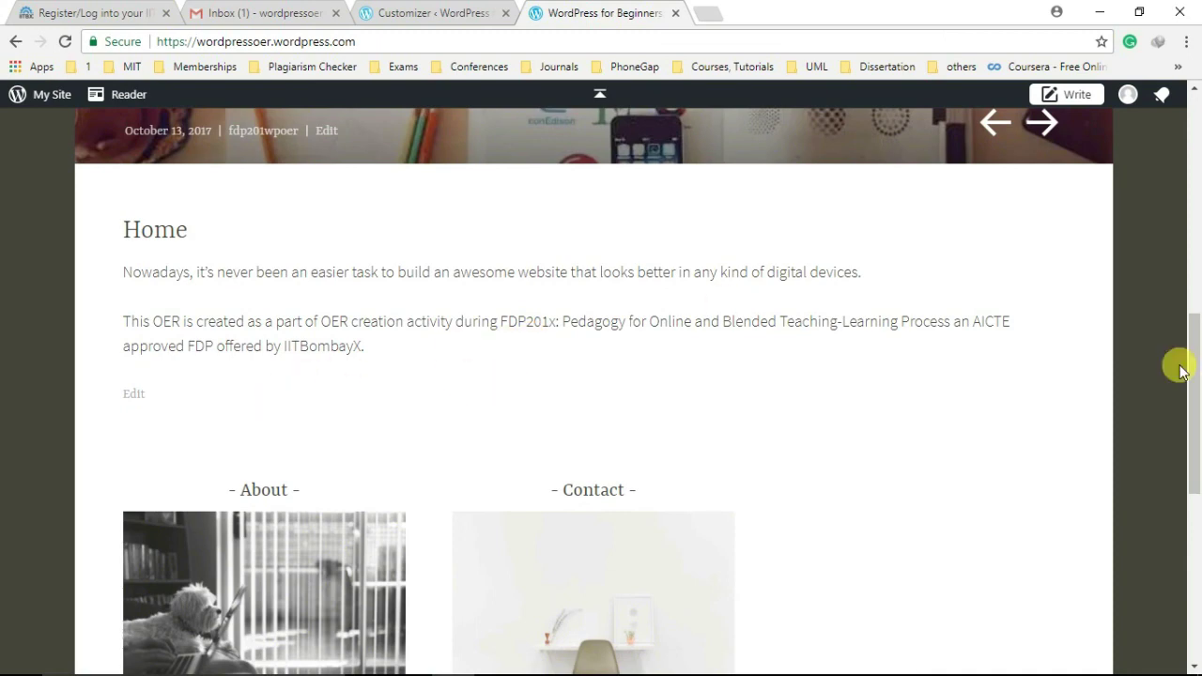
scroll(1181, 369, up, 10)
click(583, 331)
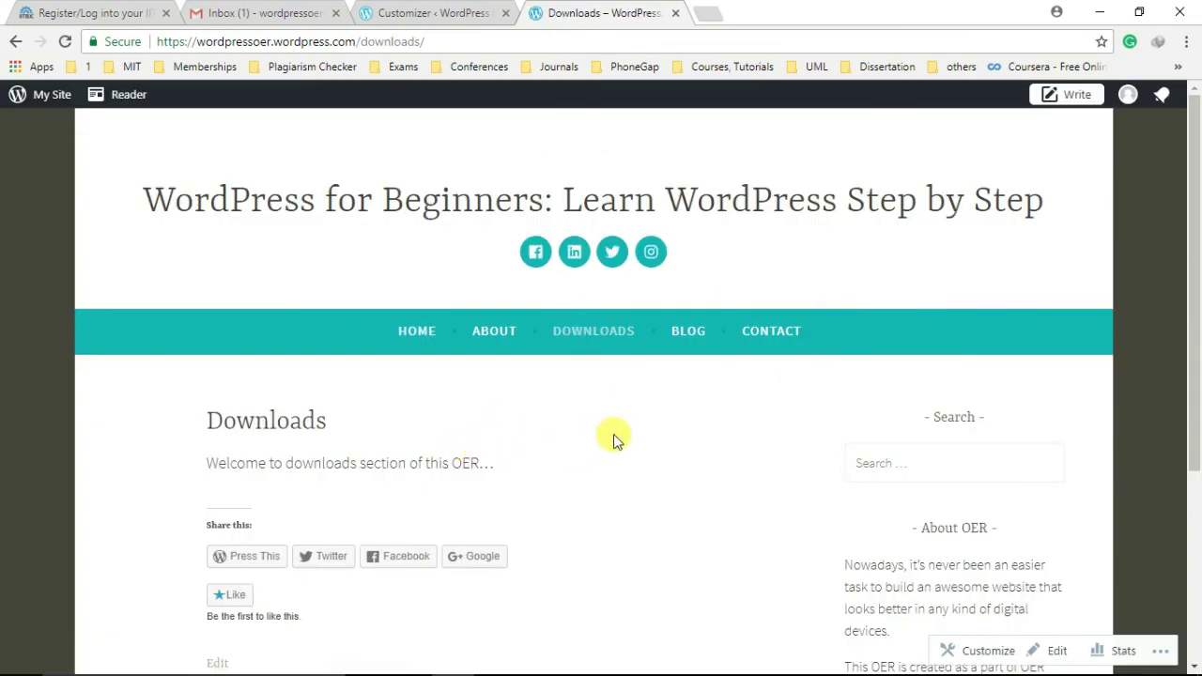
click(687, 330)
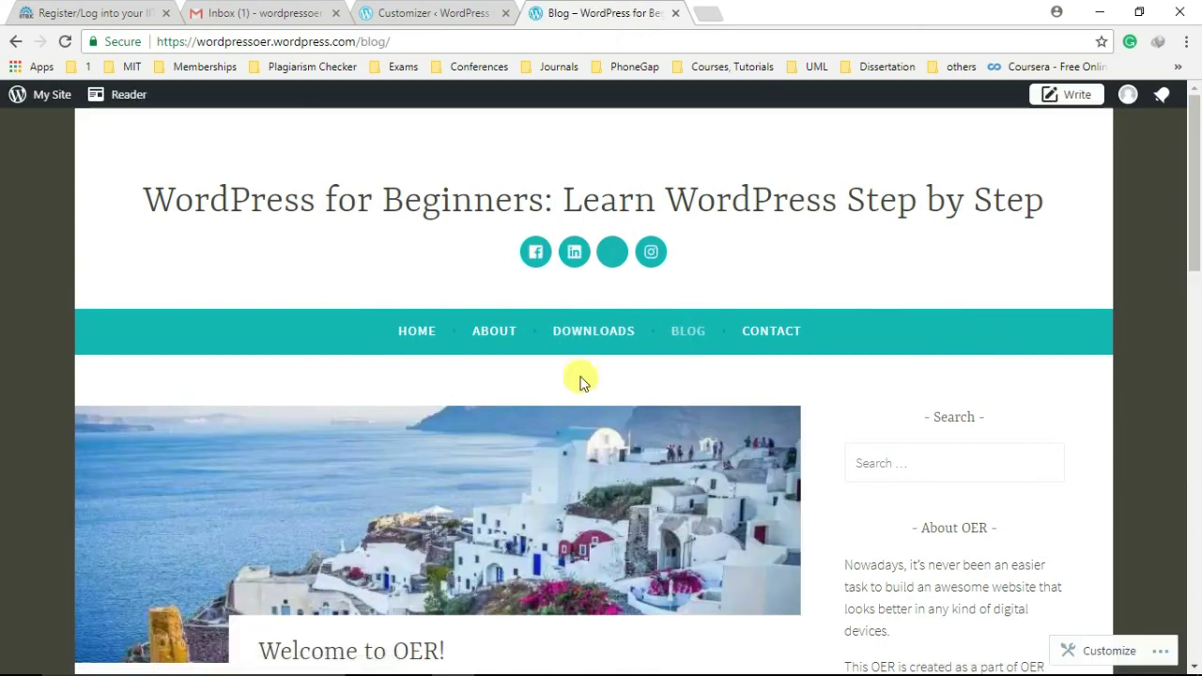
scroll(1193, 291, down, 4)
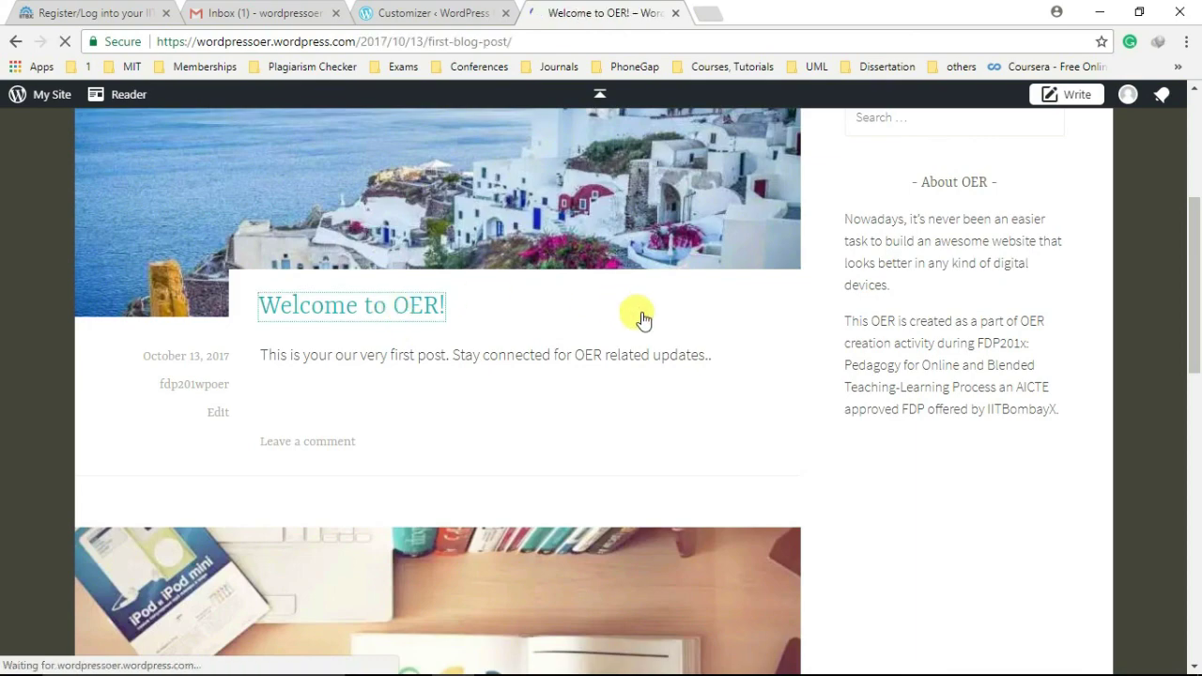
scroll(1194, 188, down, 4)
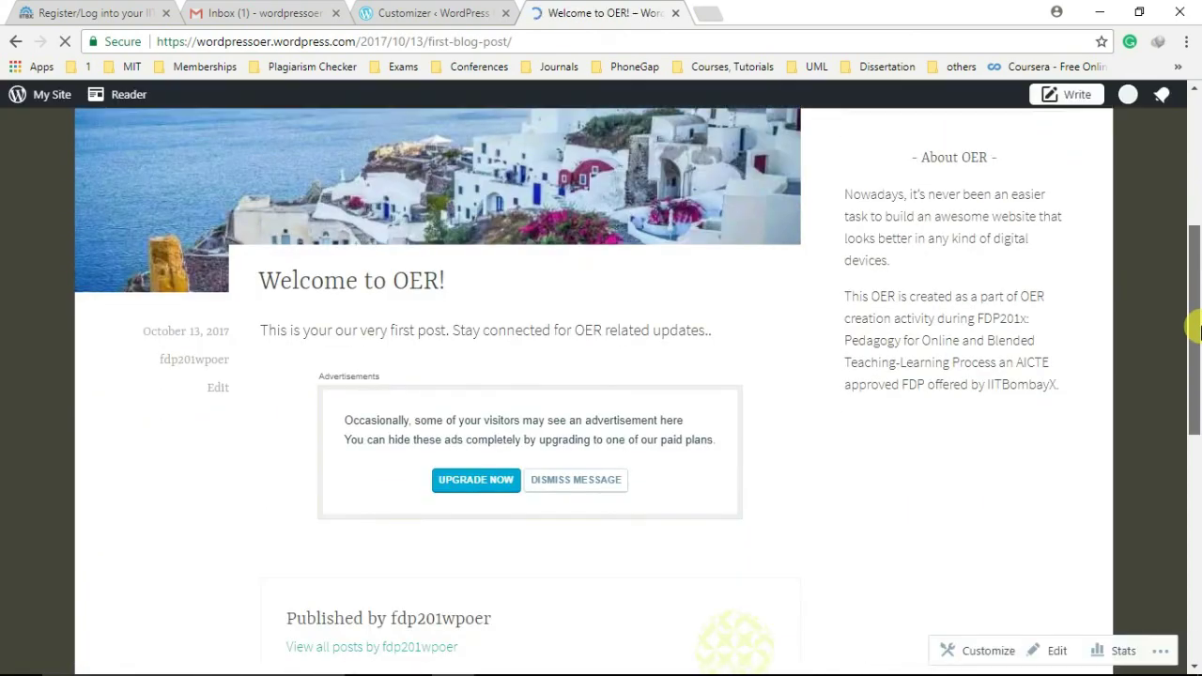